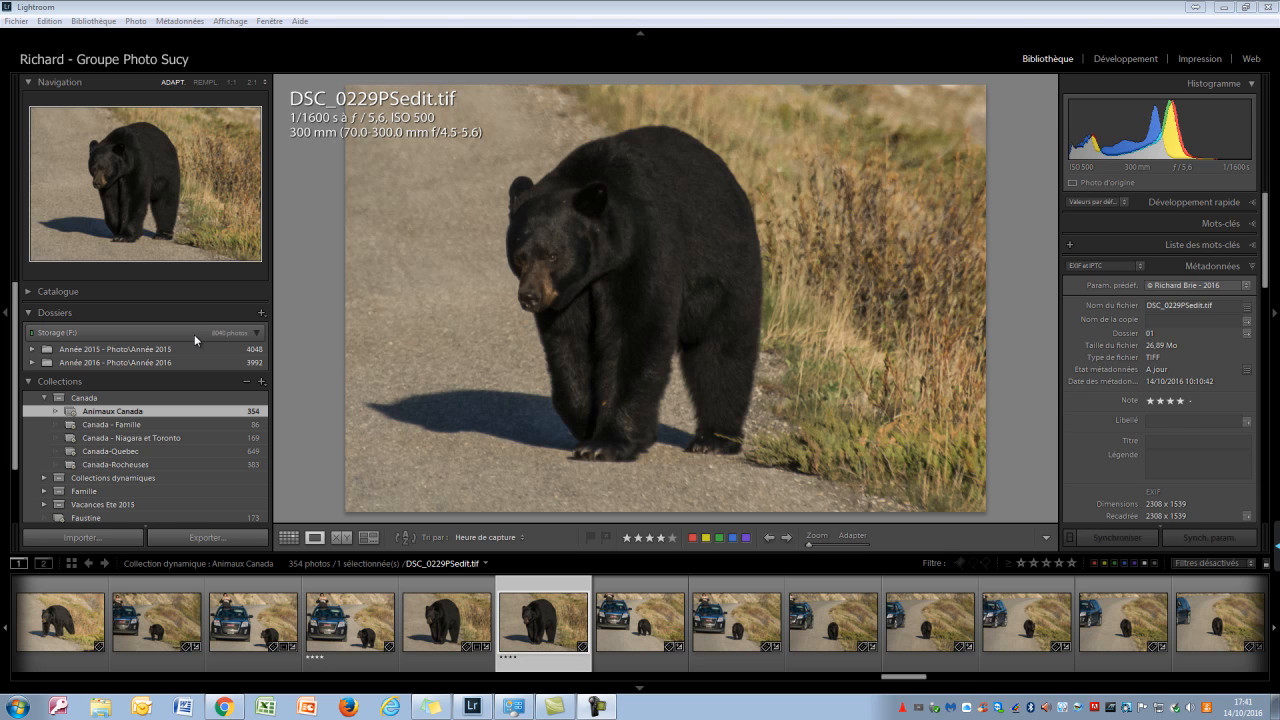
Add the Tuto Lightroom folder from the Elements (G:) drive to the catalogue and import all its checked photos without moving them
click(260, 314)
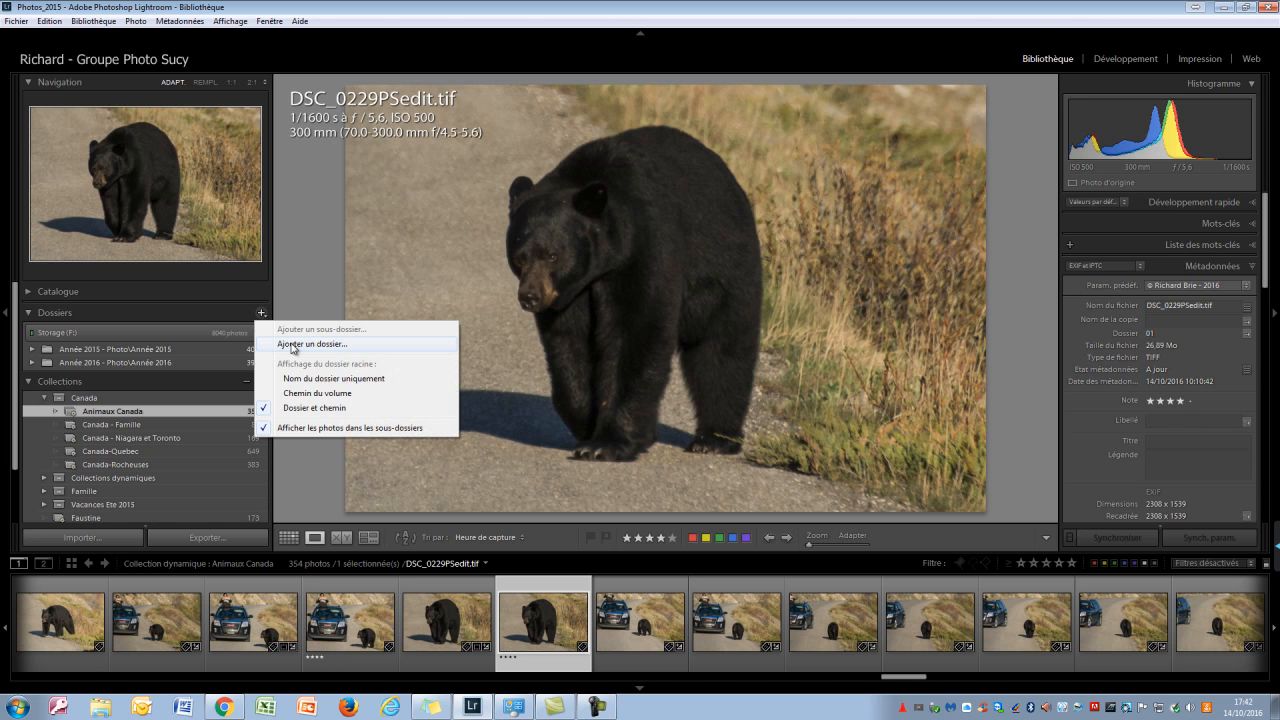
click(290, 343)
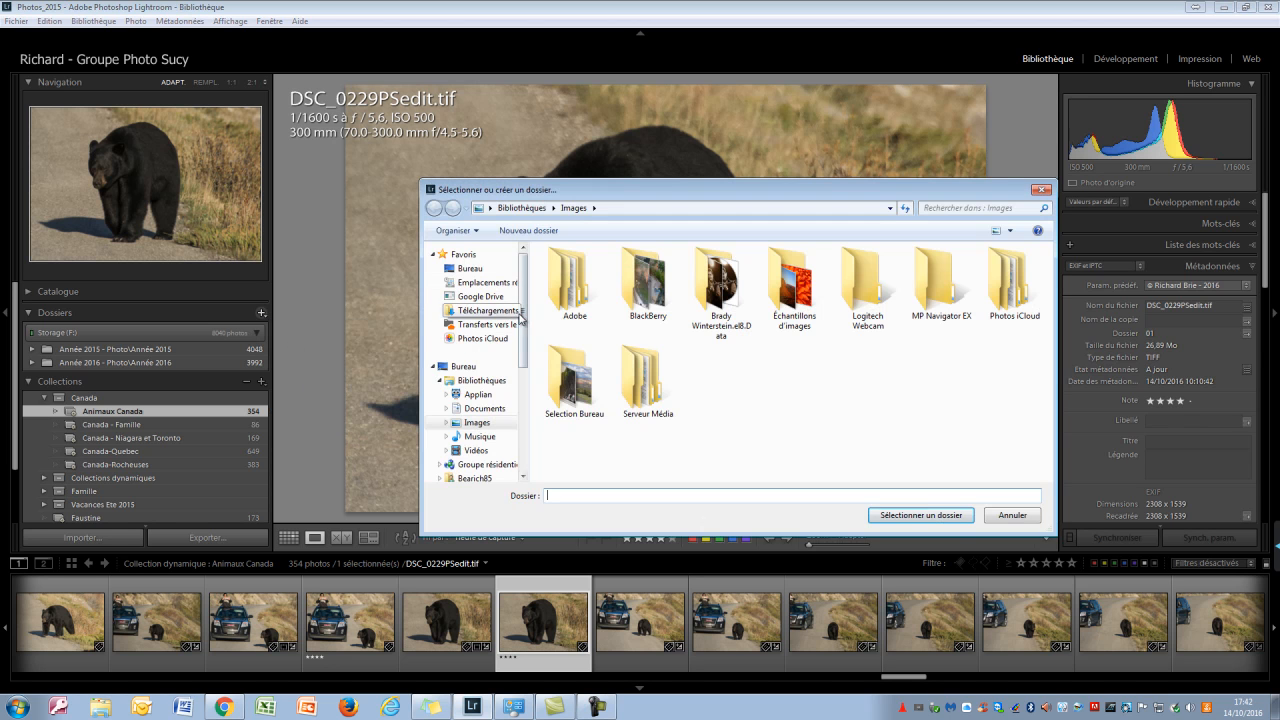
drag(522, 322, 523, 422)
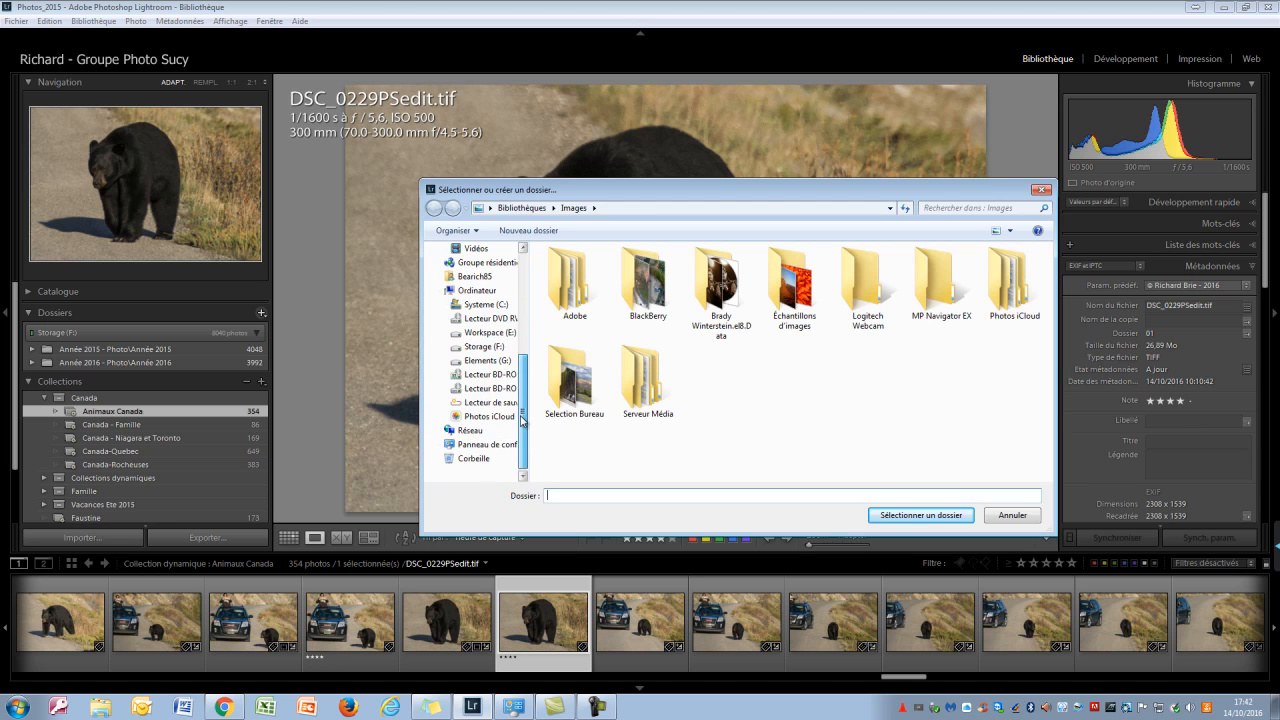
click(490, 362)
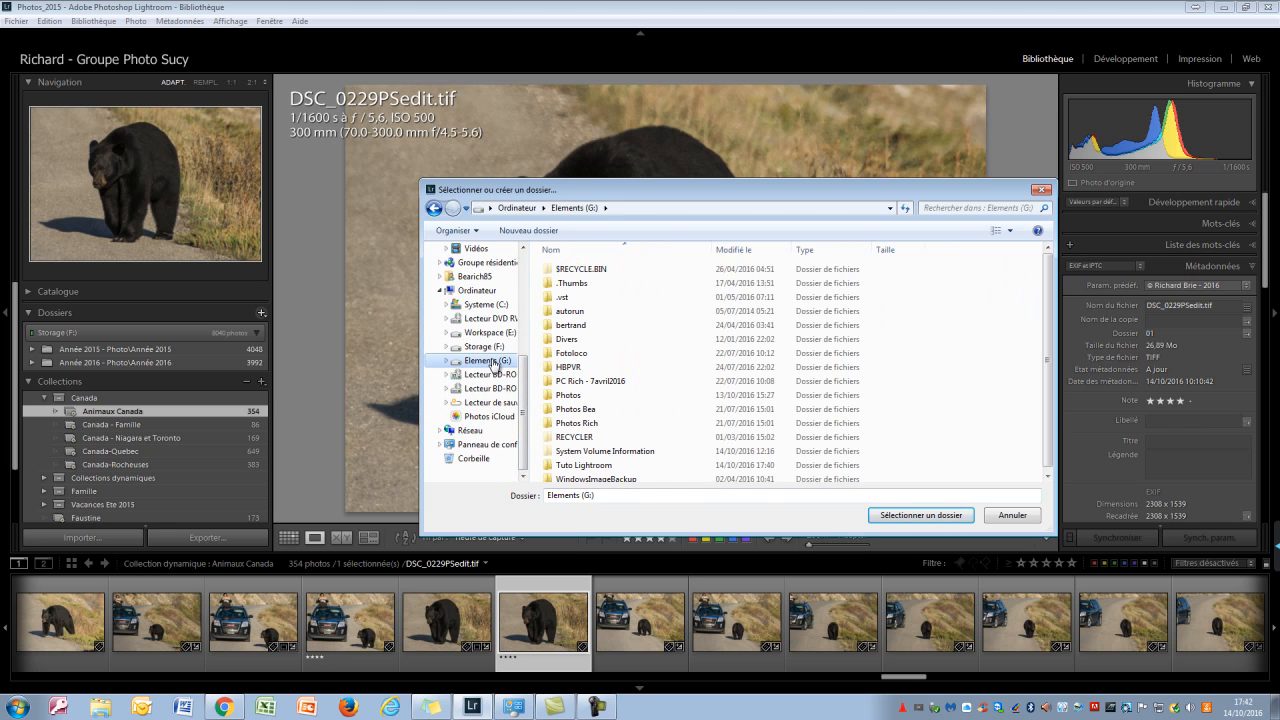
click(583, 465)
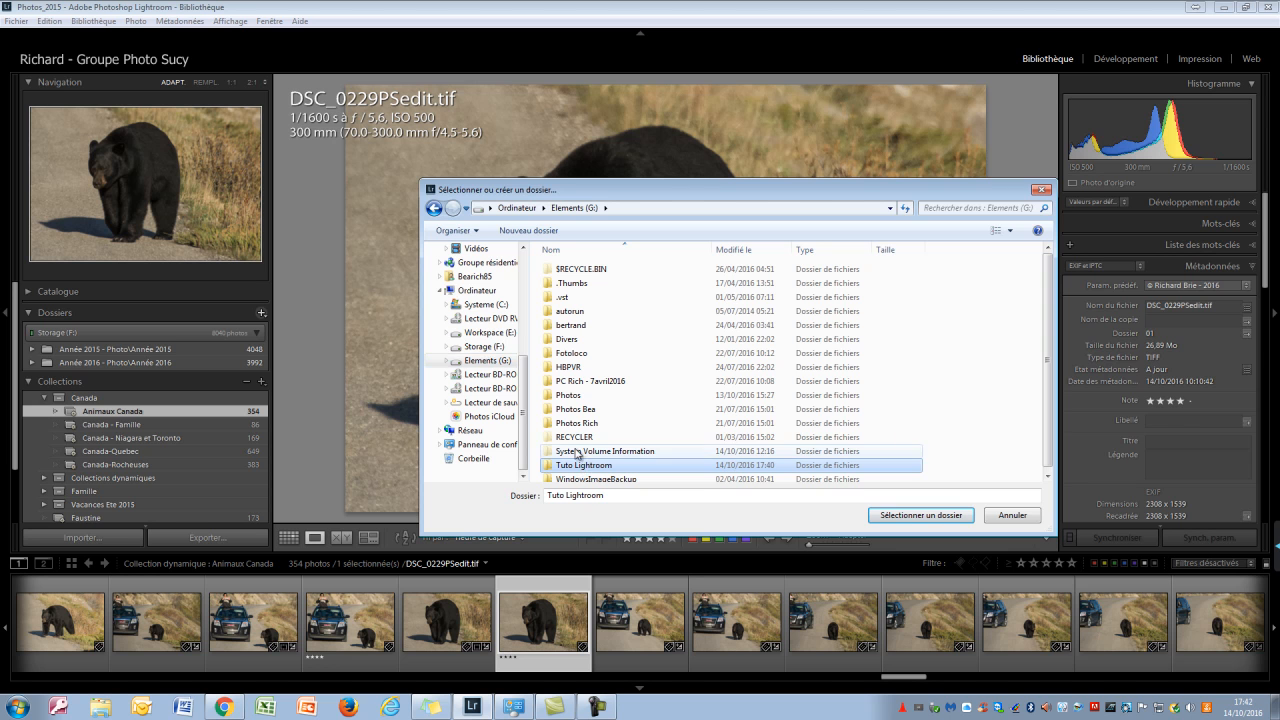
click(908, 514)
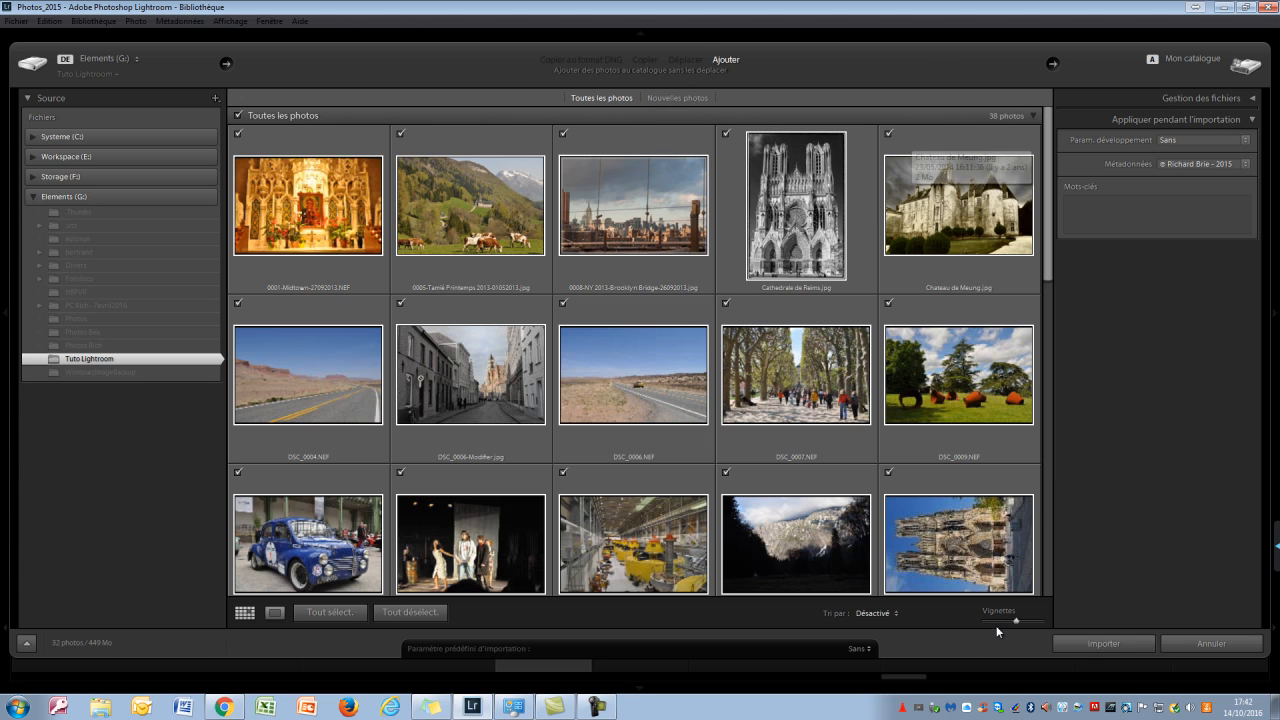
click(1090, 644)
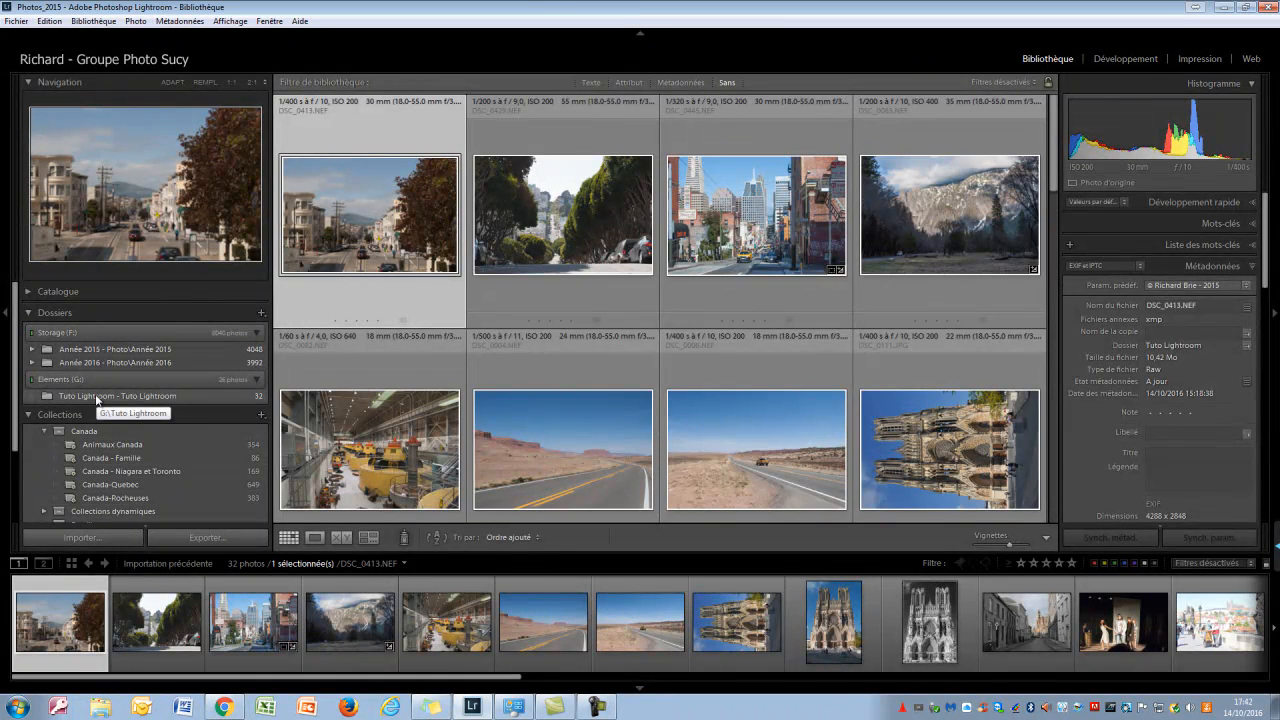
Create a subfolder named Test1 inside the Tuto Lightroom folder
click(95, 396)
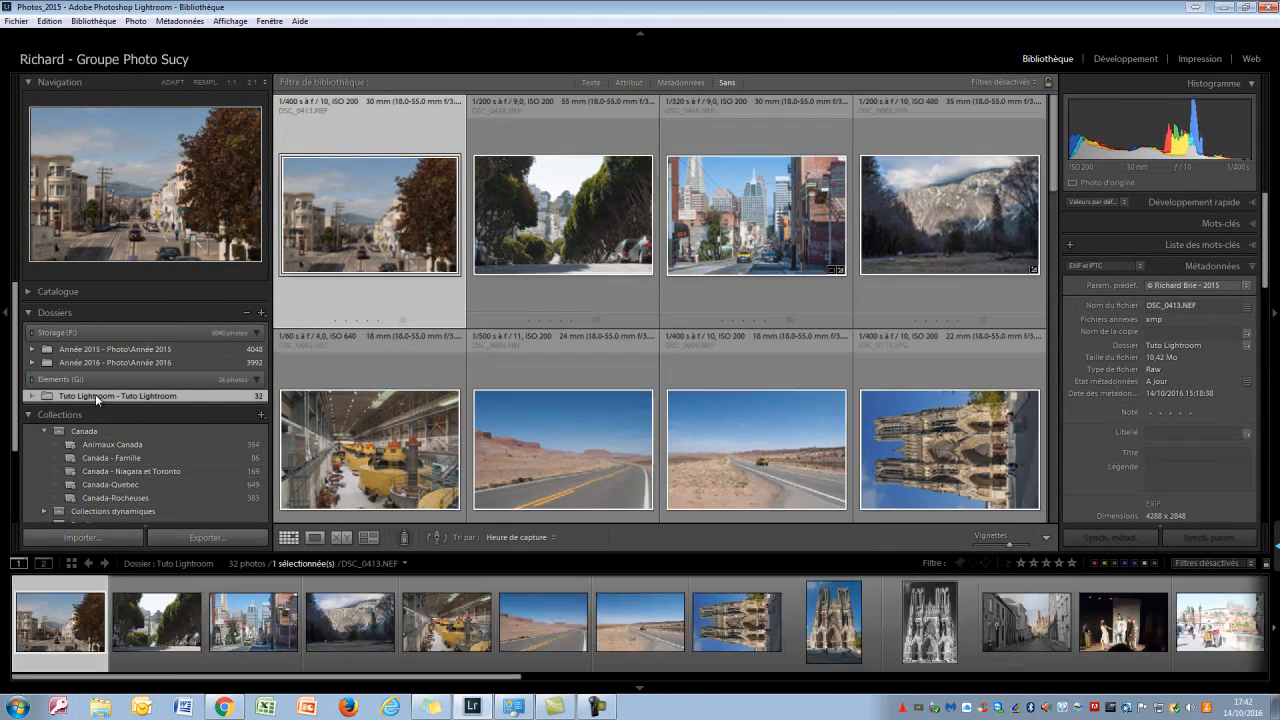
right_click(95, 394)
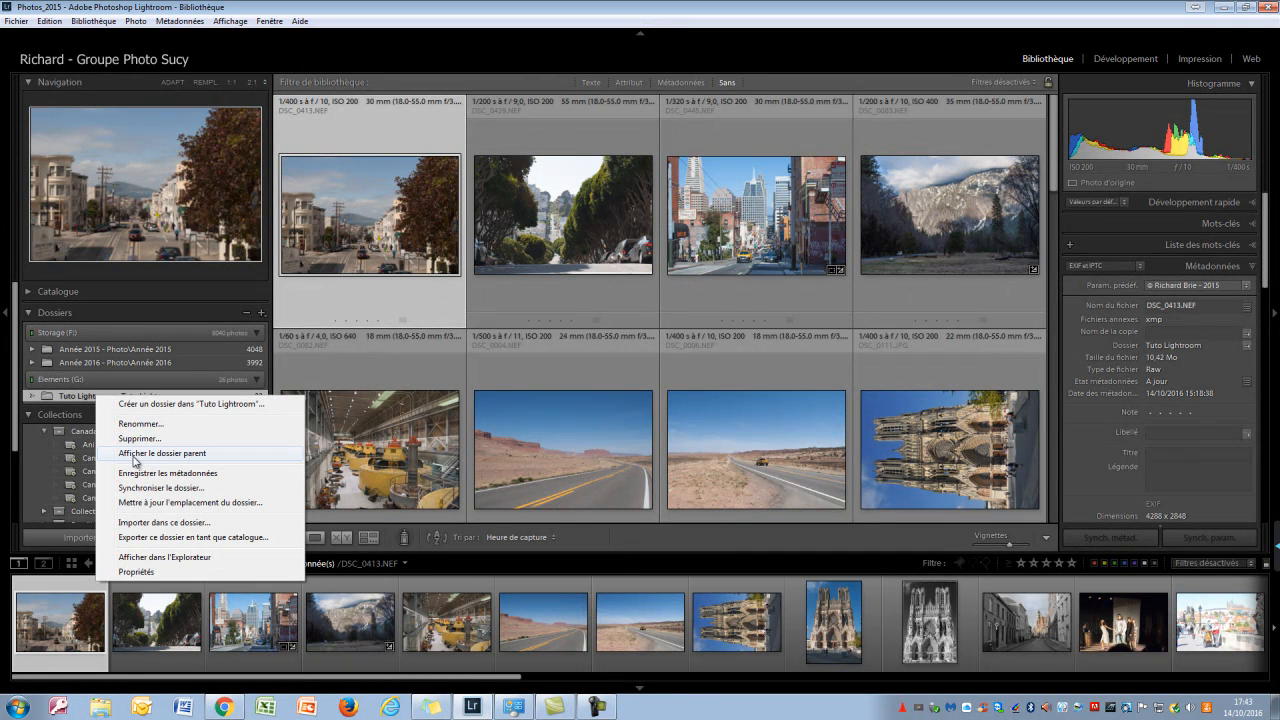
click(164, 404)
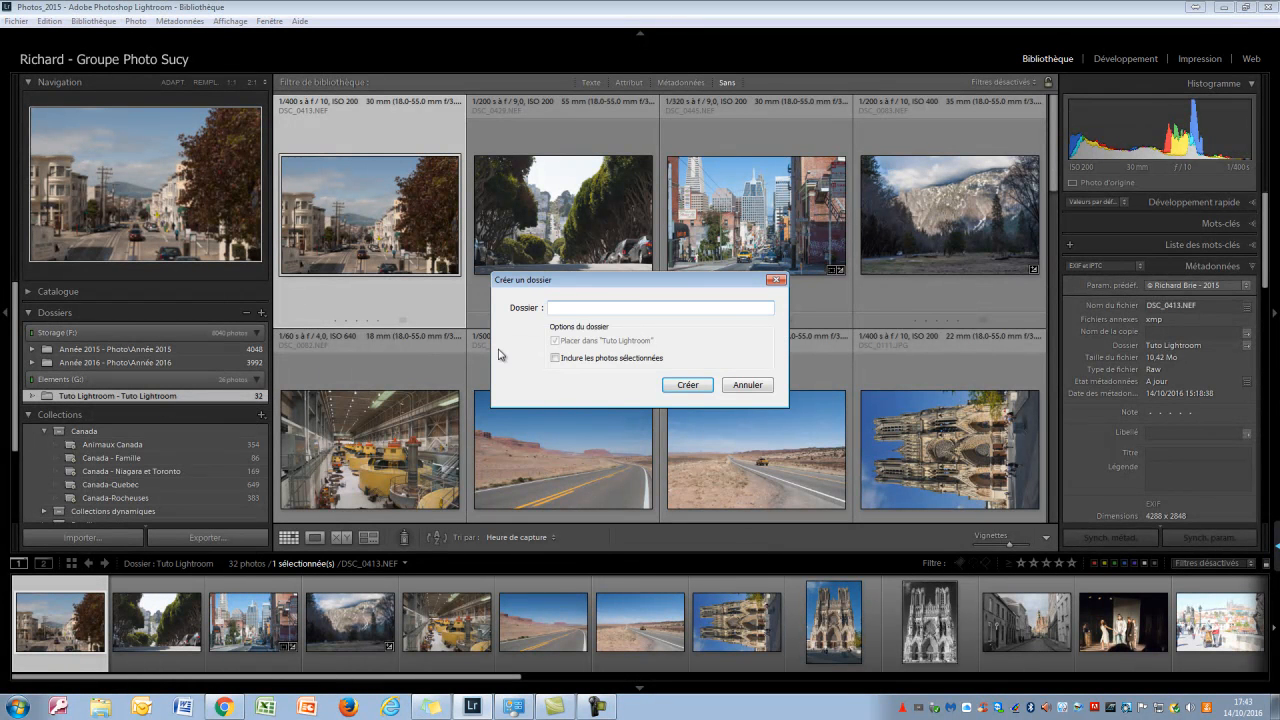
text(Test1)
click(676, 383)
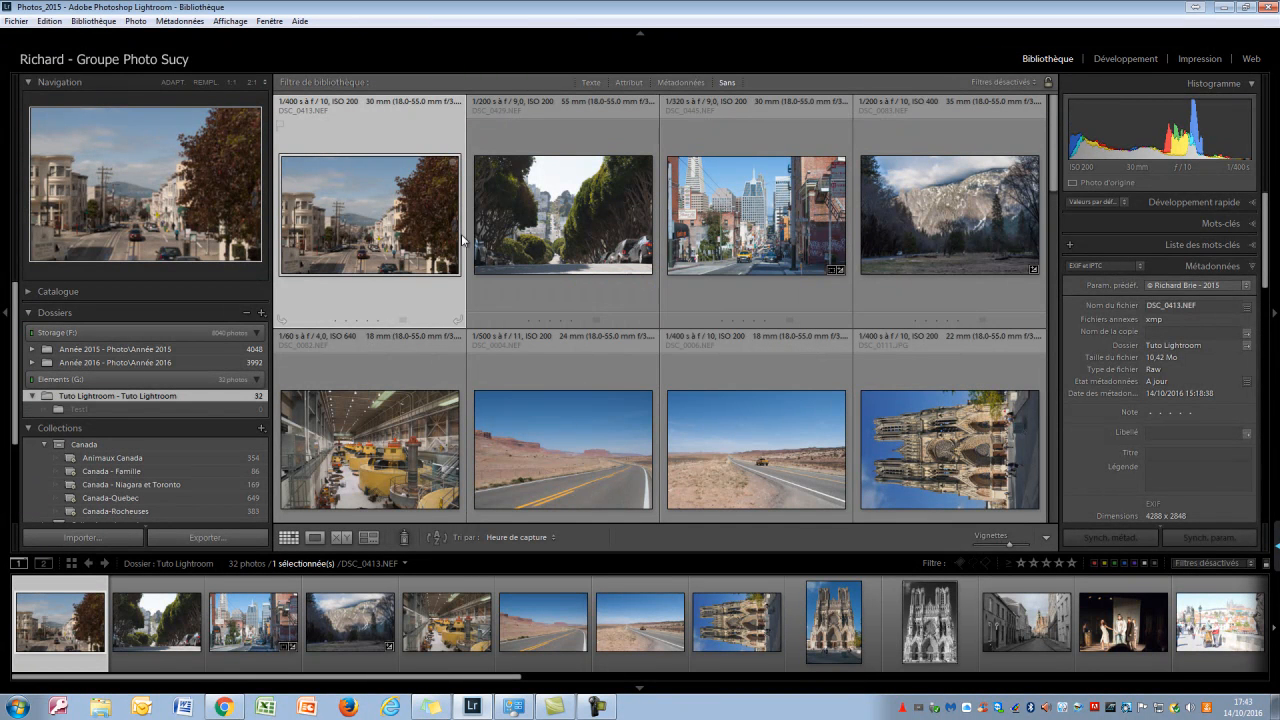
Move the first four photos, DSC_0413, DSC_0429, DSC_0445 and DSC_0083, into the Test1 folder on disk
shift+click(957, 202)
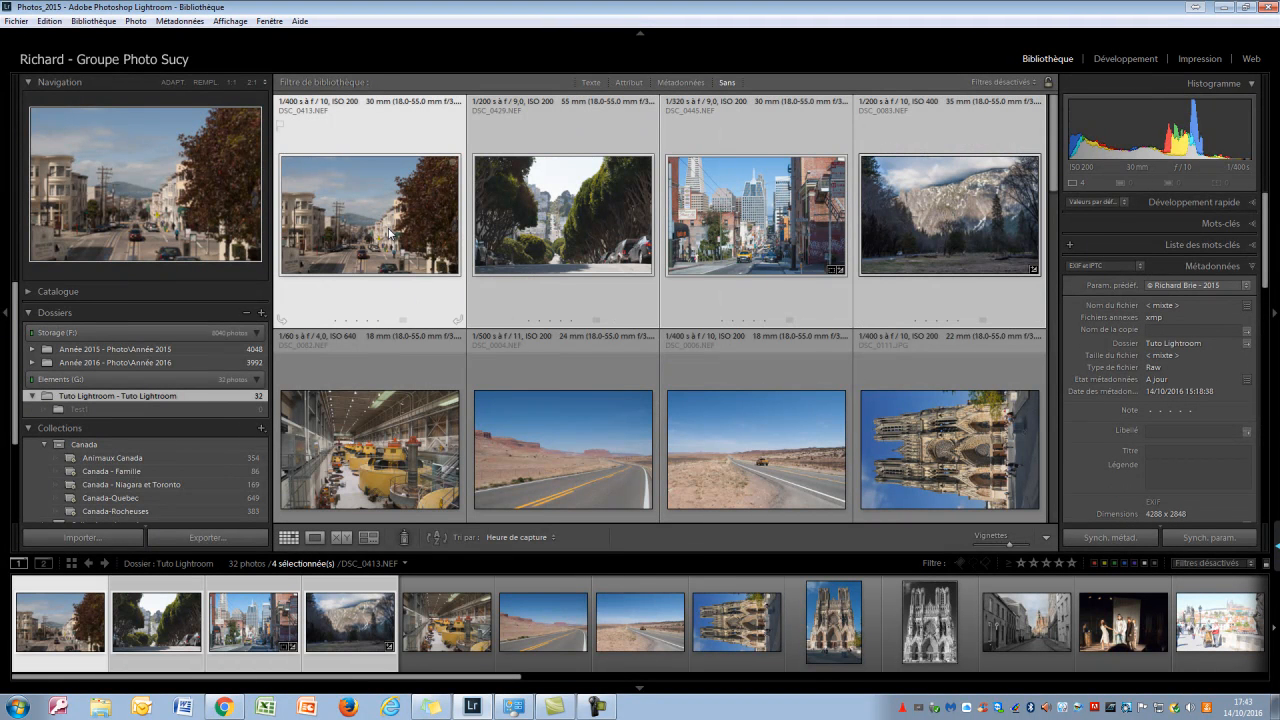
drag(390, 234, 220, 405)
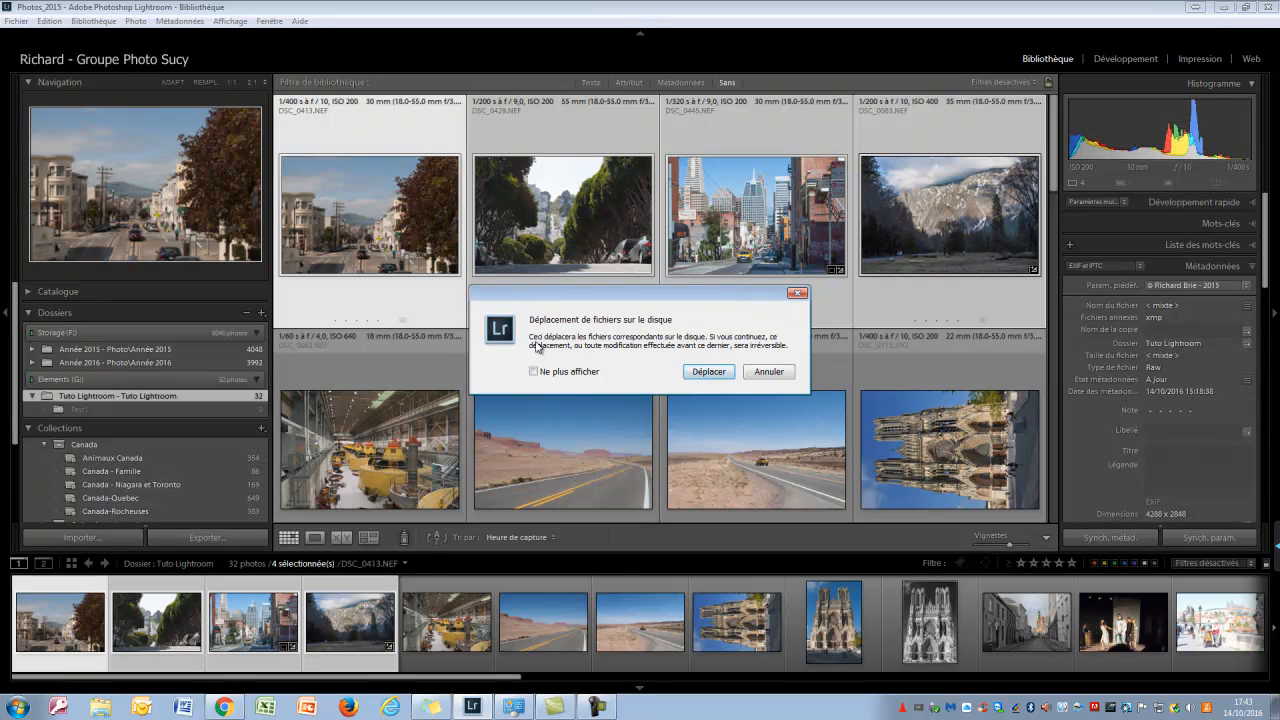
click(708, 372)
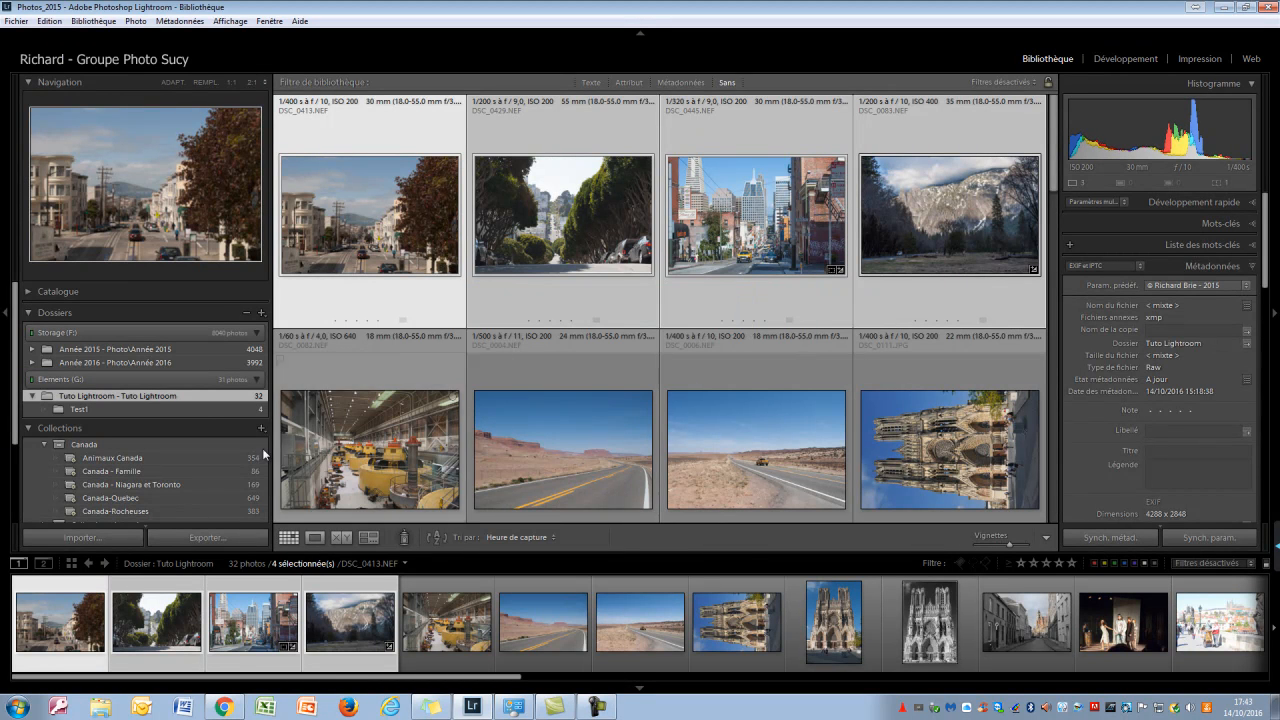
Show the Test1 folder in Windows Explorer, examine the NEF and XMP files inside it, and close the window
click(204, 412)
right_click(204, 414)
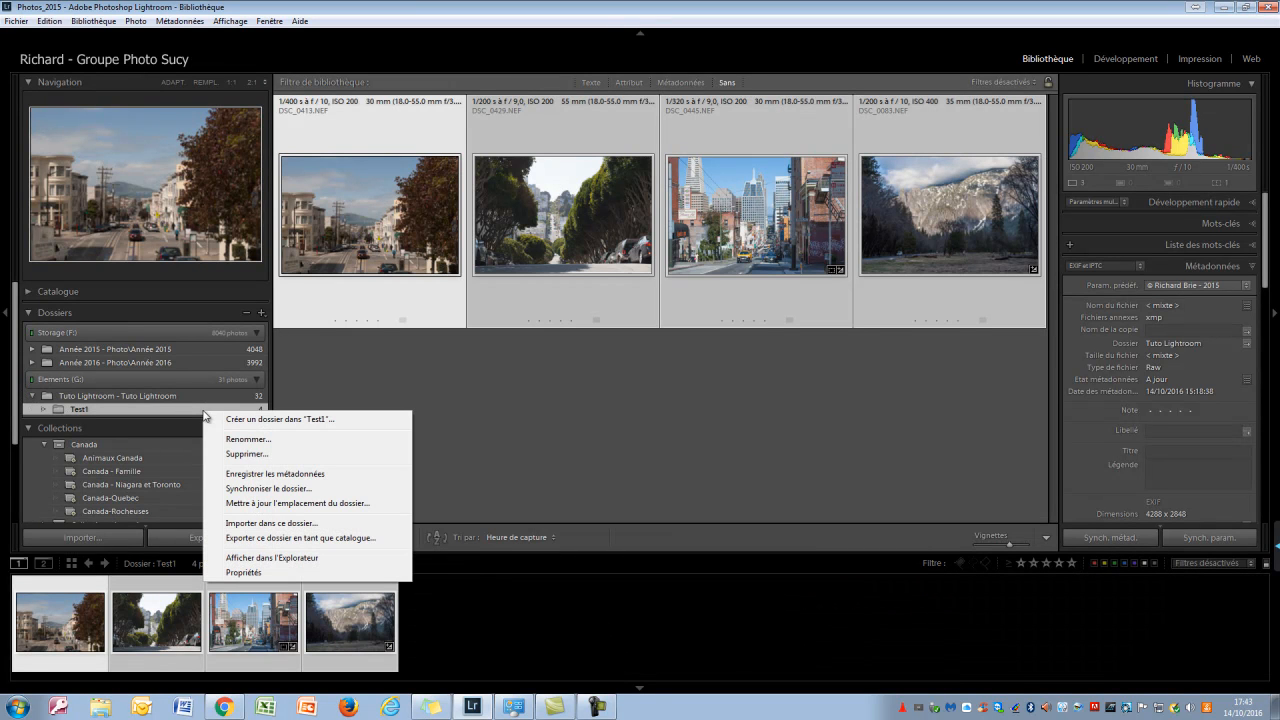
click(255, 558)
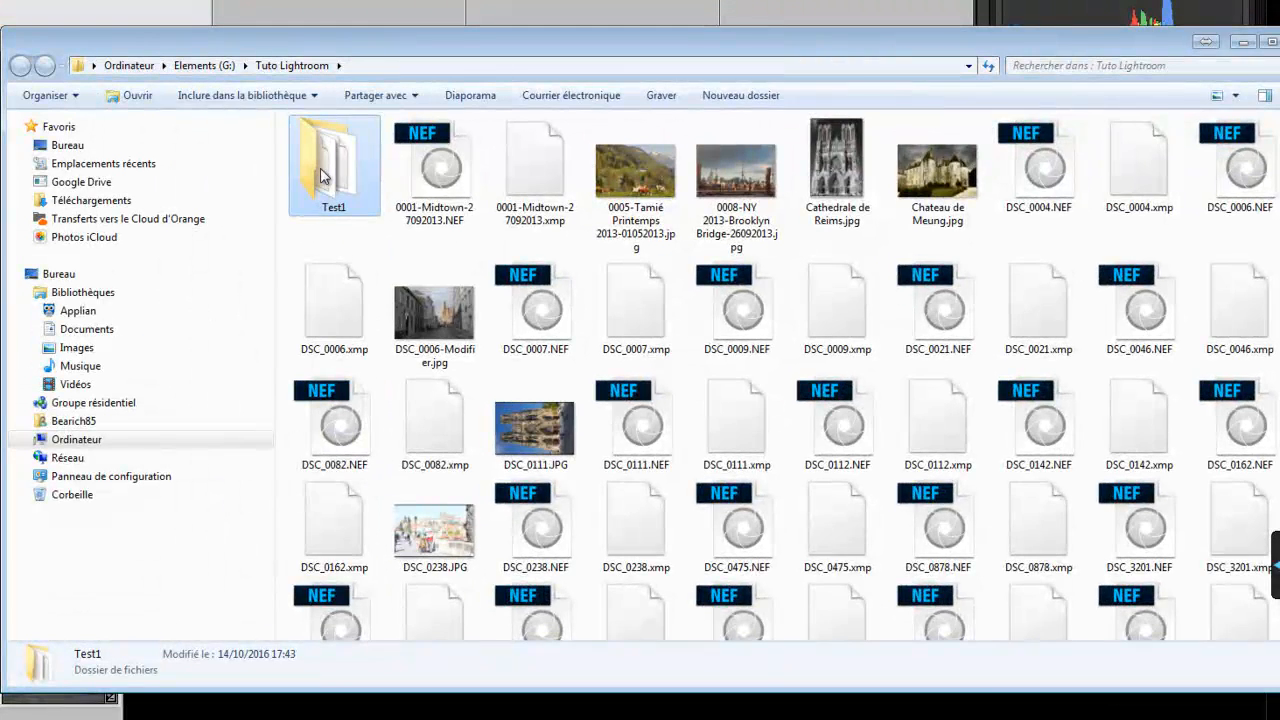
double_click(215, 145)
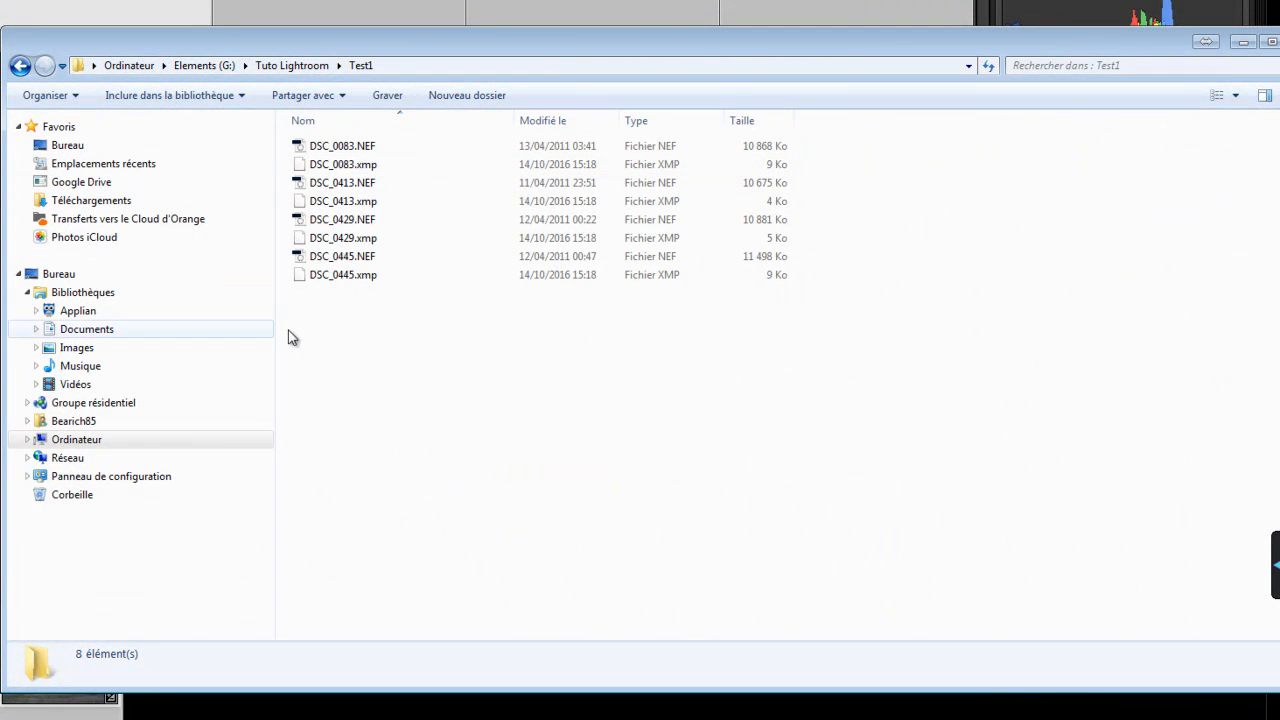
mouse_move(395, 279)
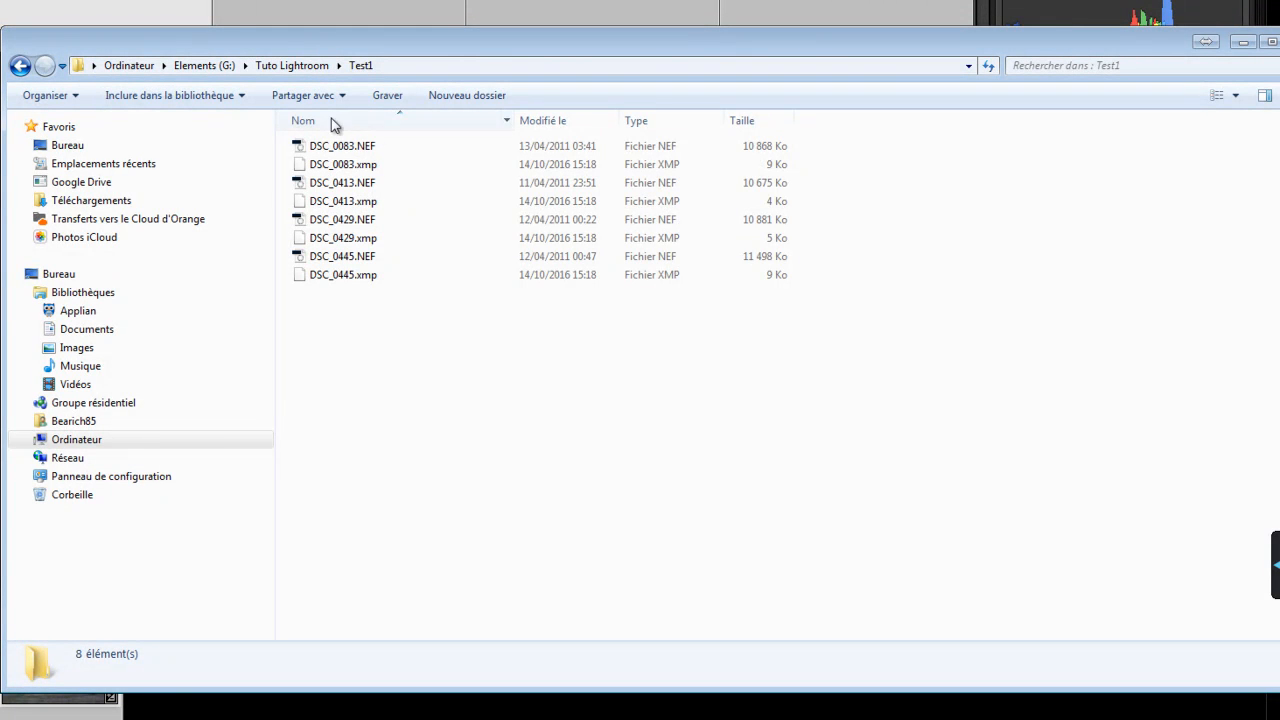
mouse_move(360, 172)
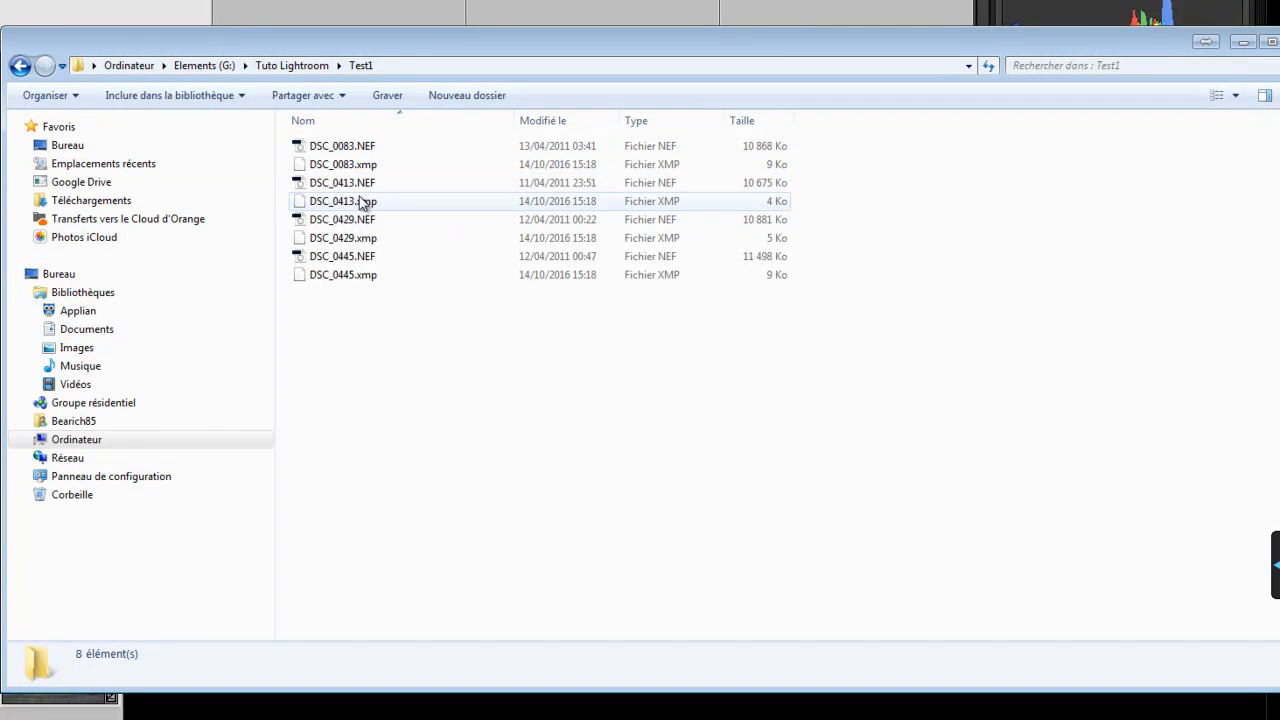
mouse_move(362, 208)
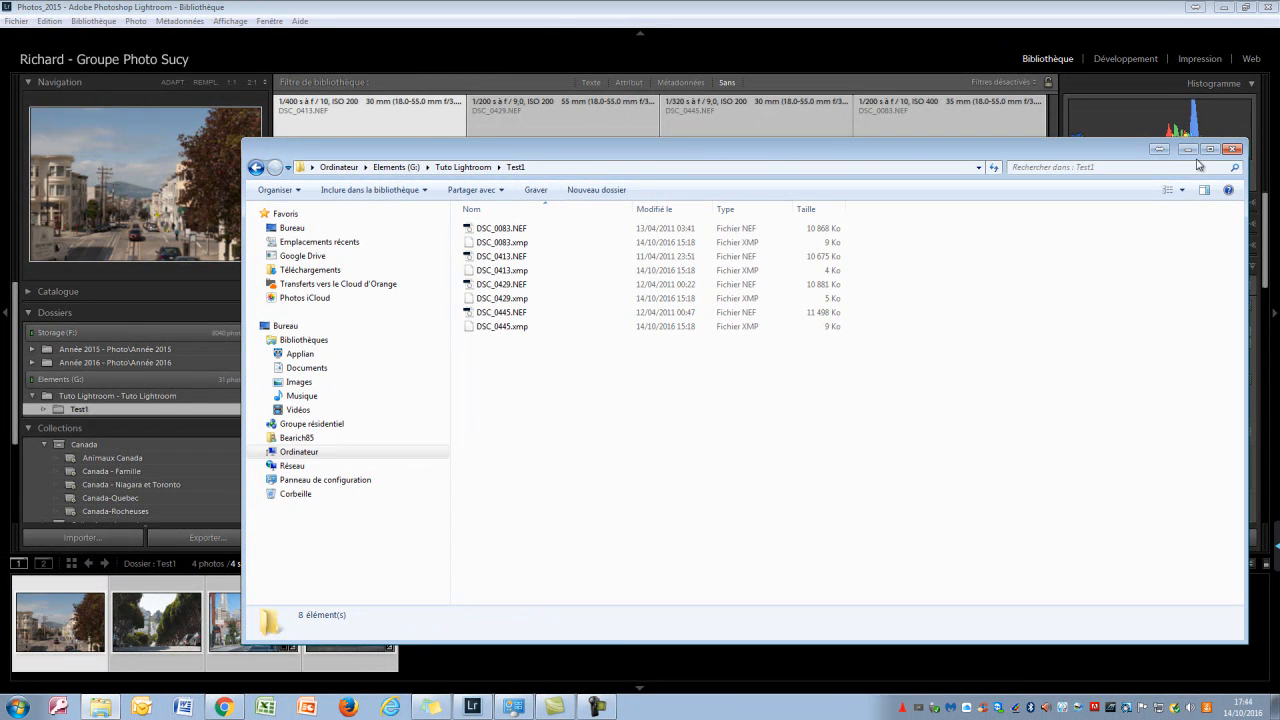
click(1233, 149)
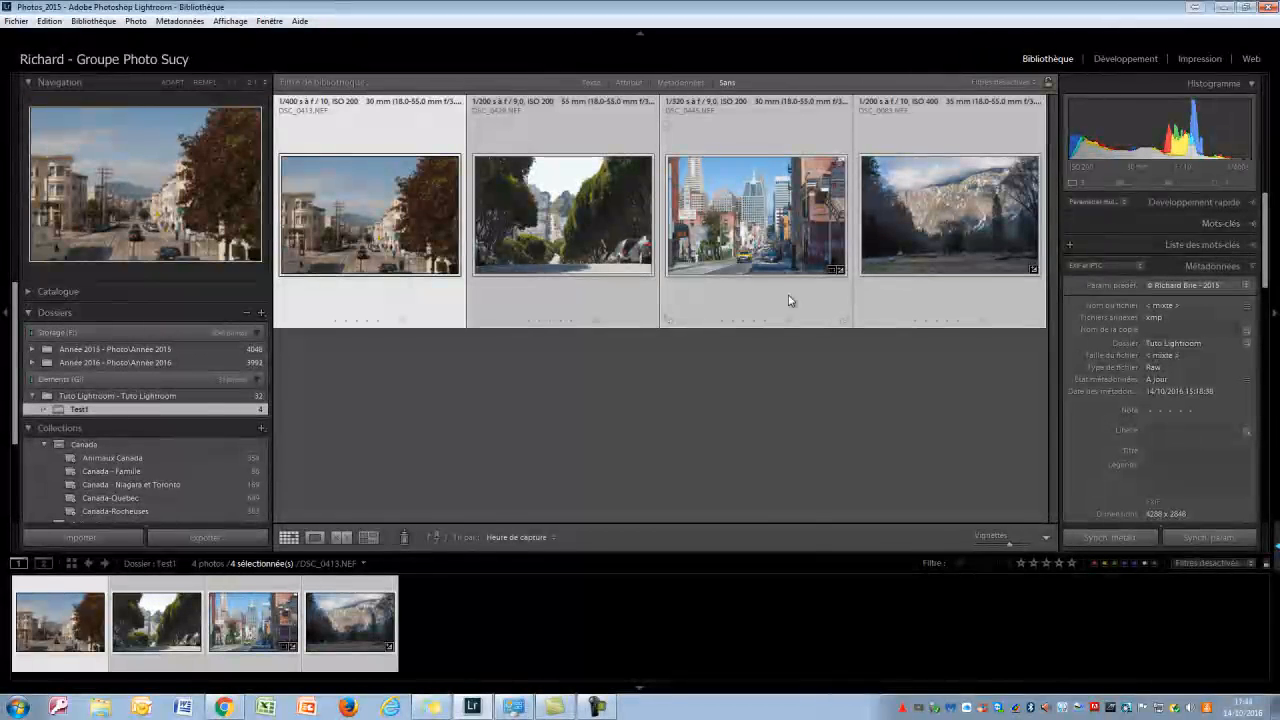
Create a second subfolder named Test2 inside the Tuto Lightroom folder
click(152, 396)
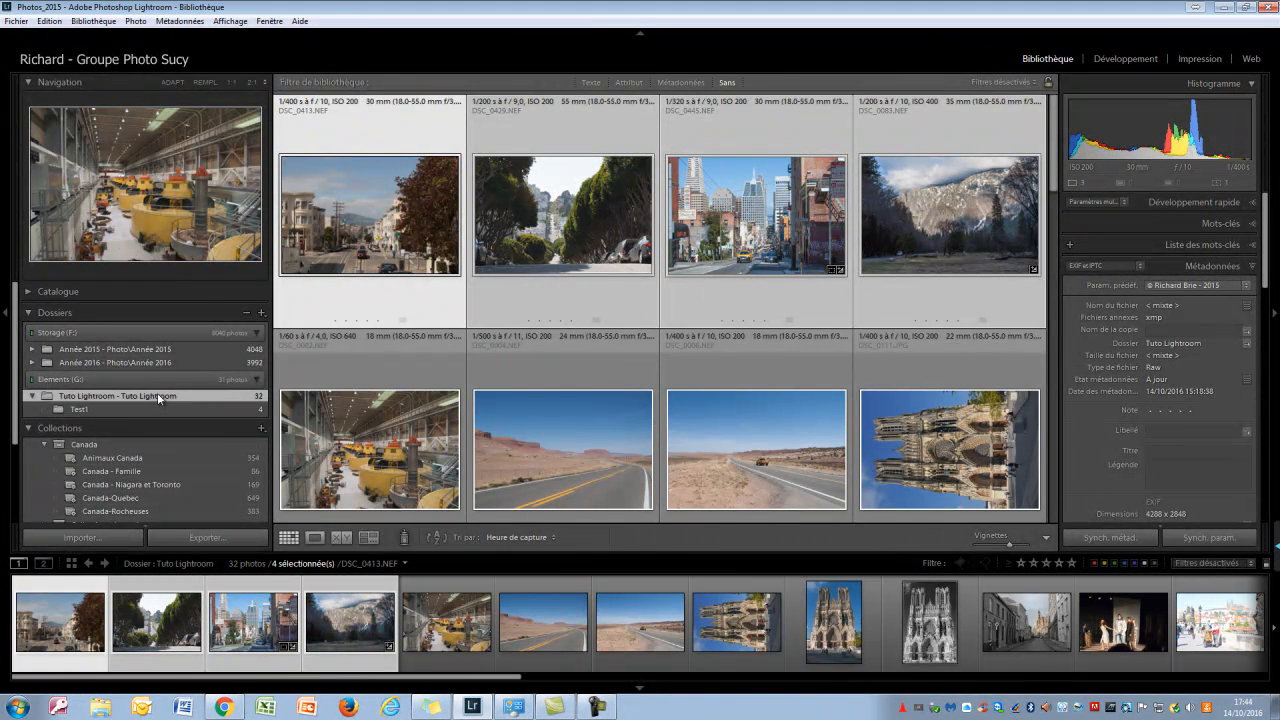
right_click(157, 395)
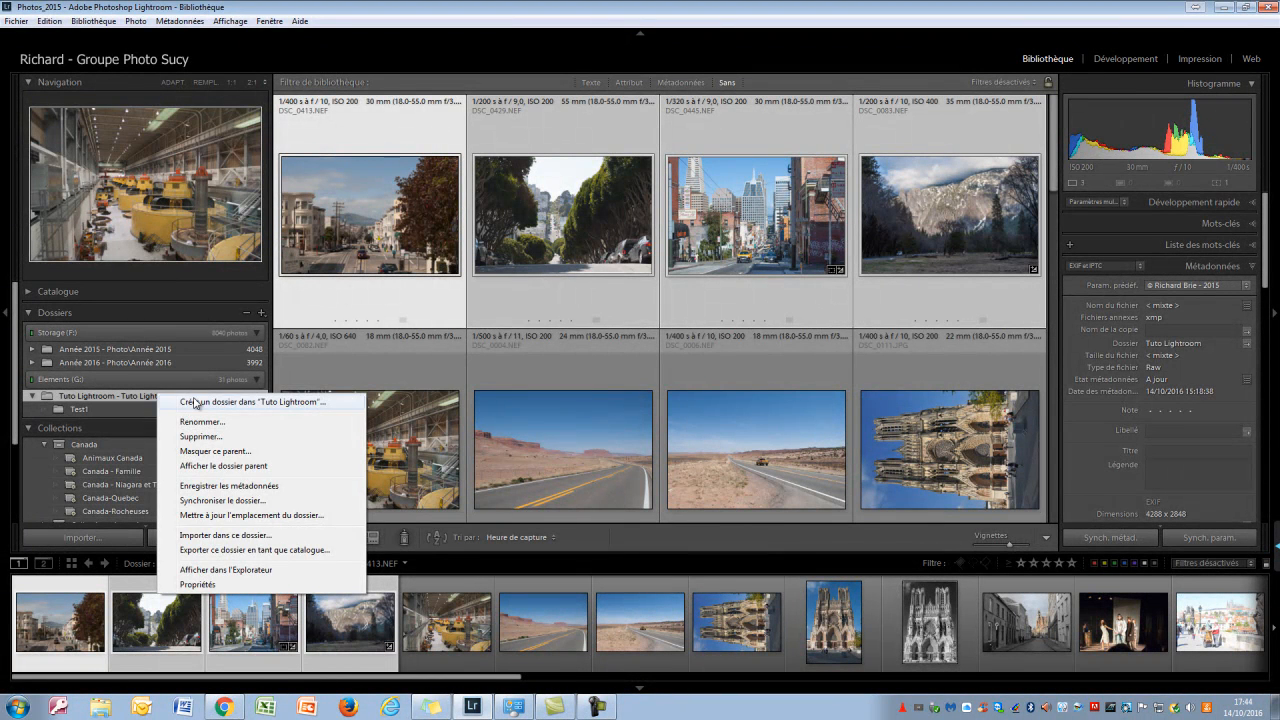
click(200, 401)
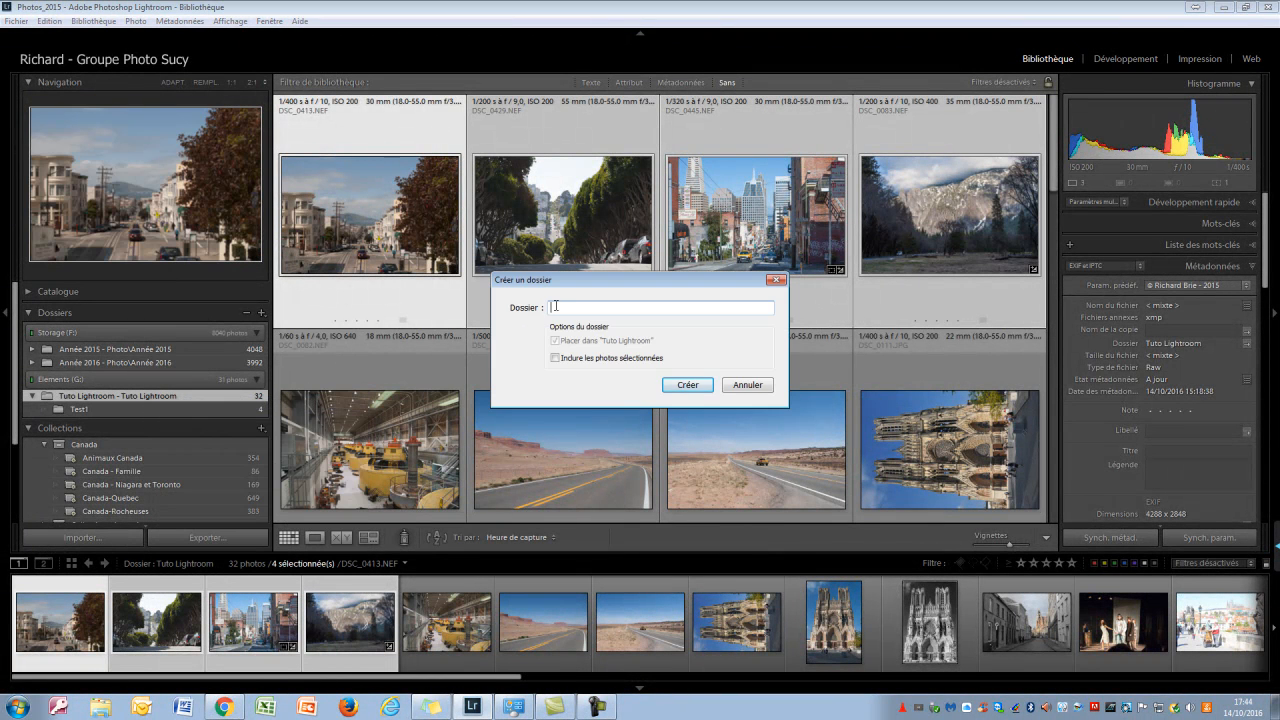
text(Test2)
click(693, 384)
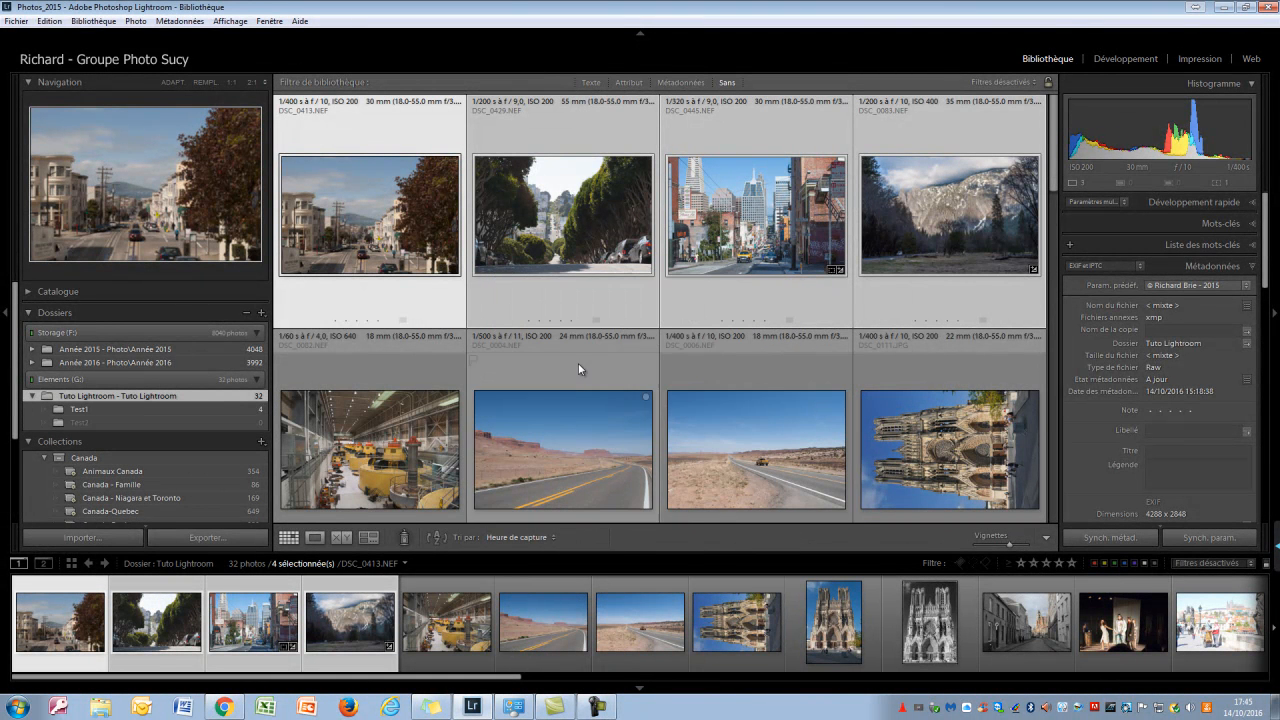
Move the factory interior photo DSC_0082.NEF from the Tuto Lightroom folder into the Test2 folder on disk
click(86, 421)
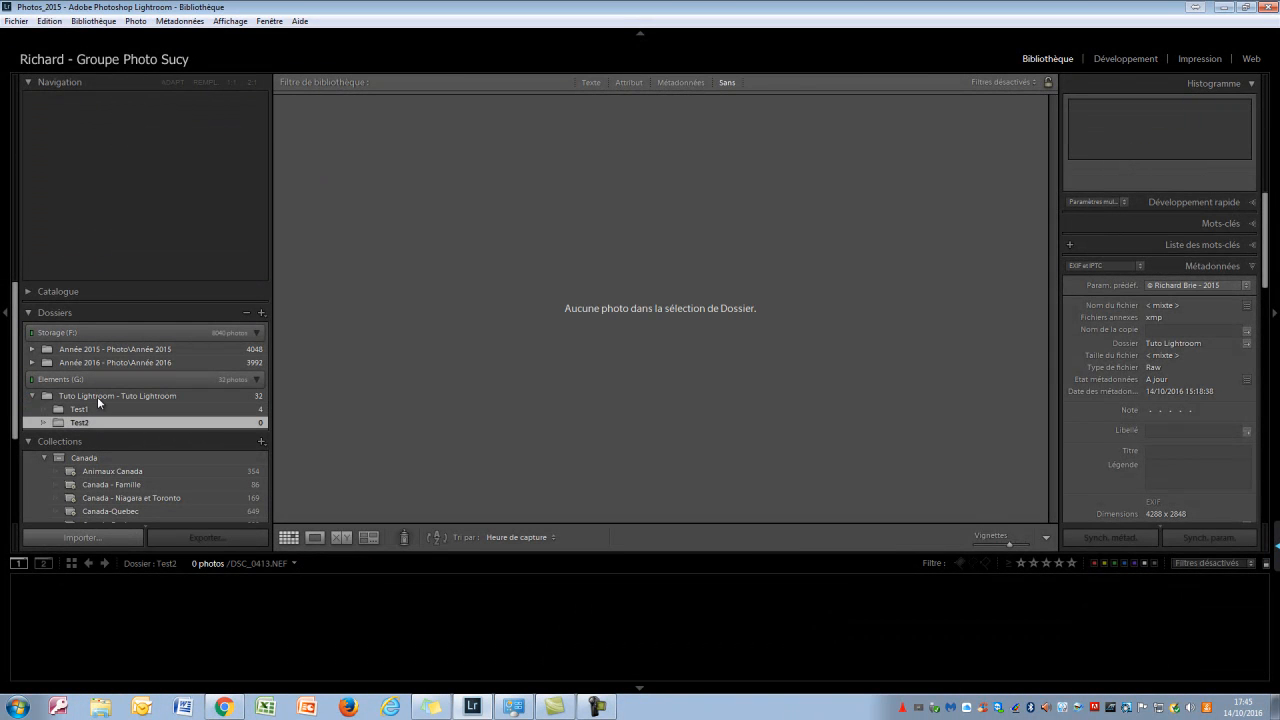
click(98, 396)
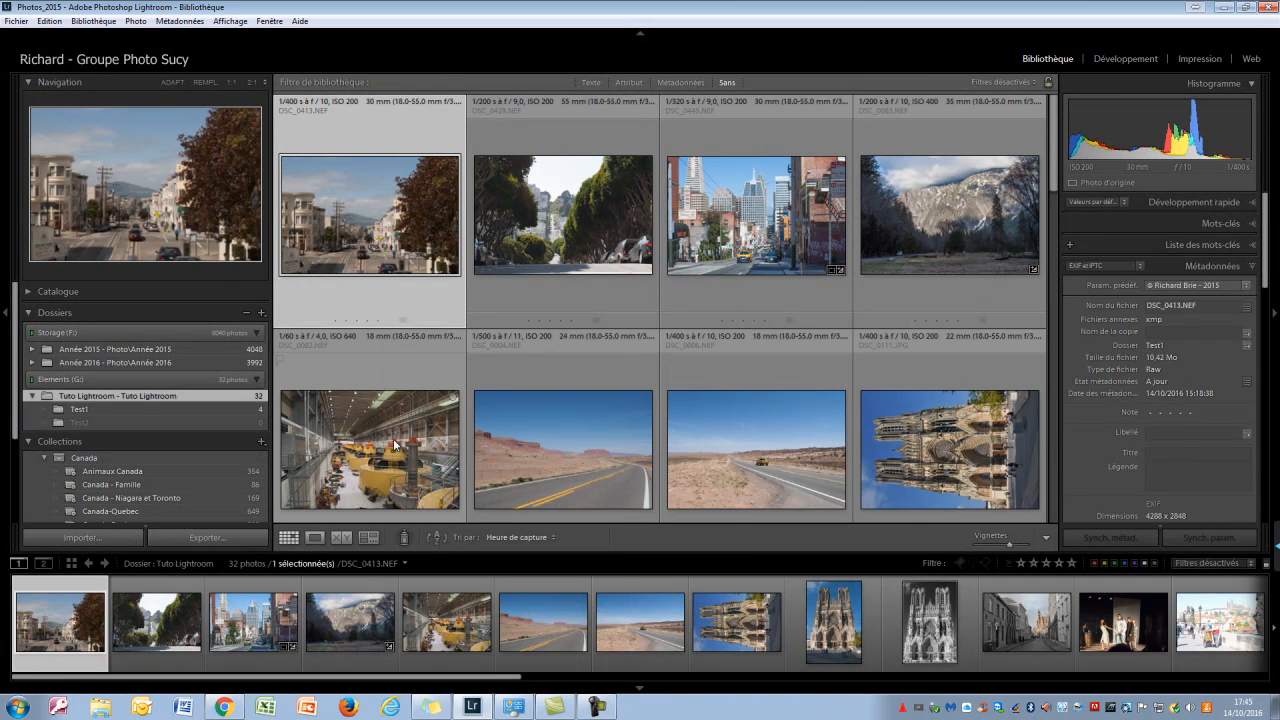
click(395, 444)
drag(375, 423, 246, 424)
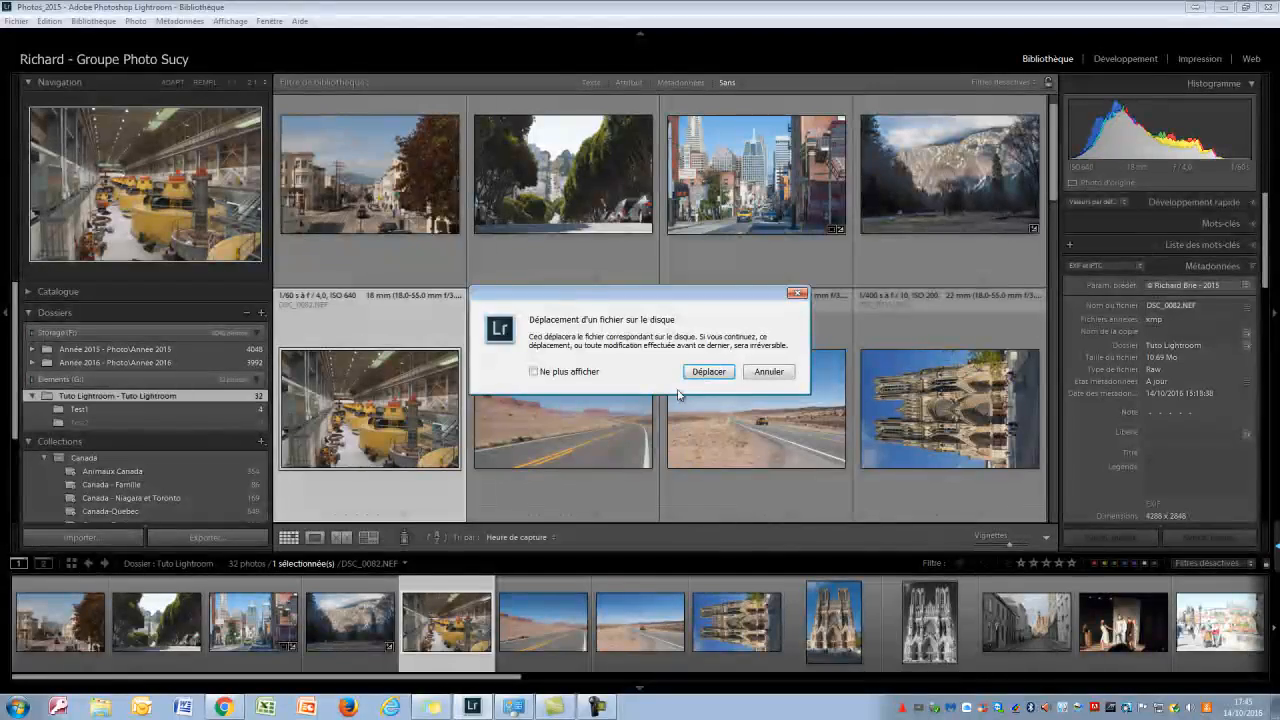
click(708, 372)
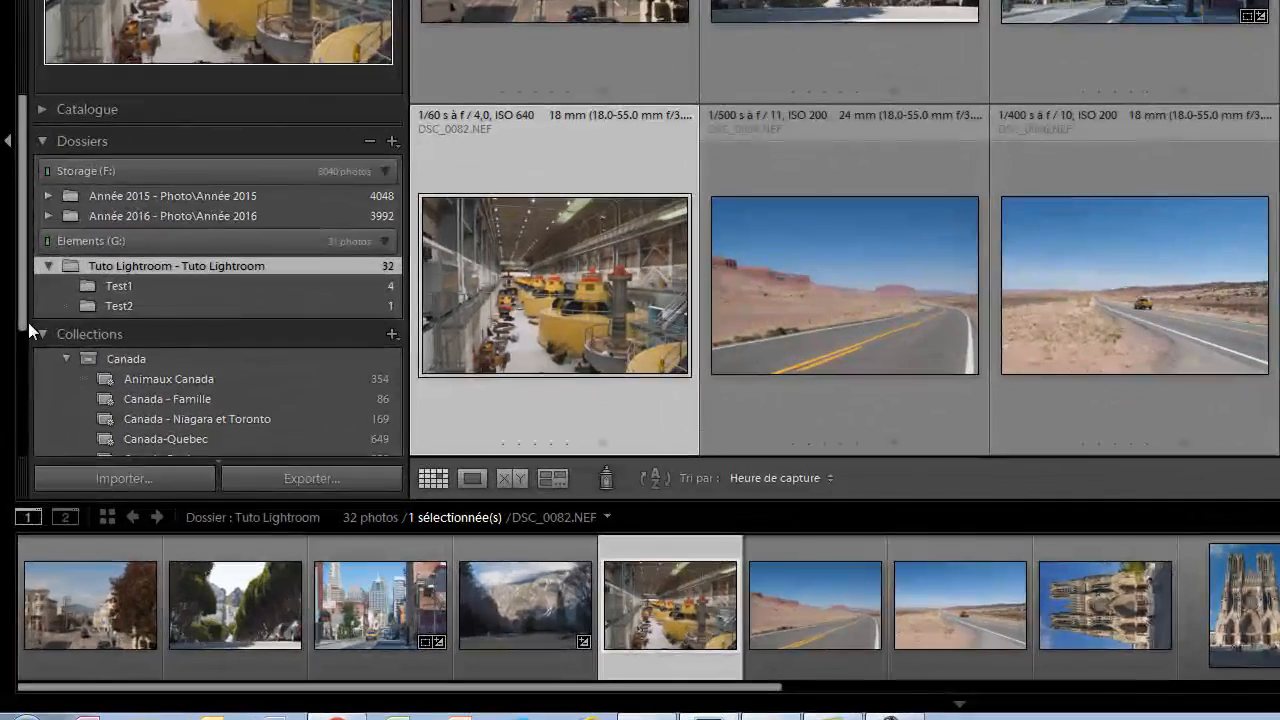
Rename the Test2 folder as Test3
click(131, 305)
right_click(131, 305)
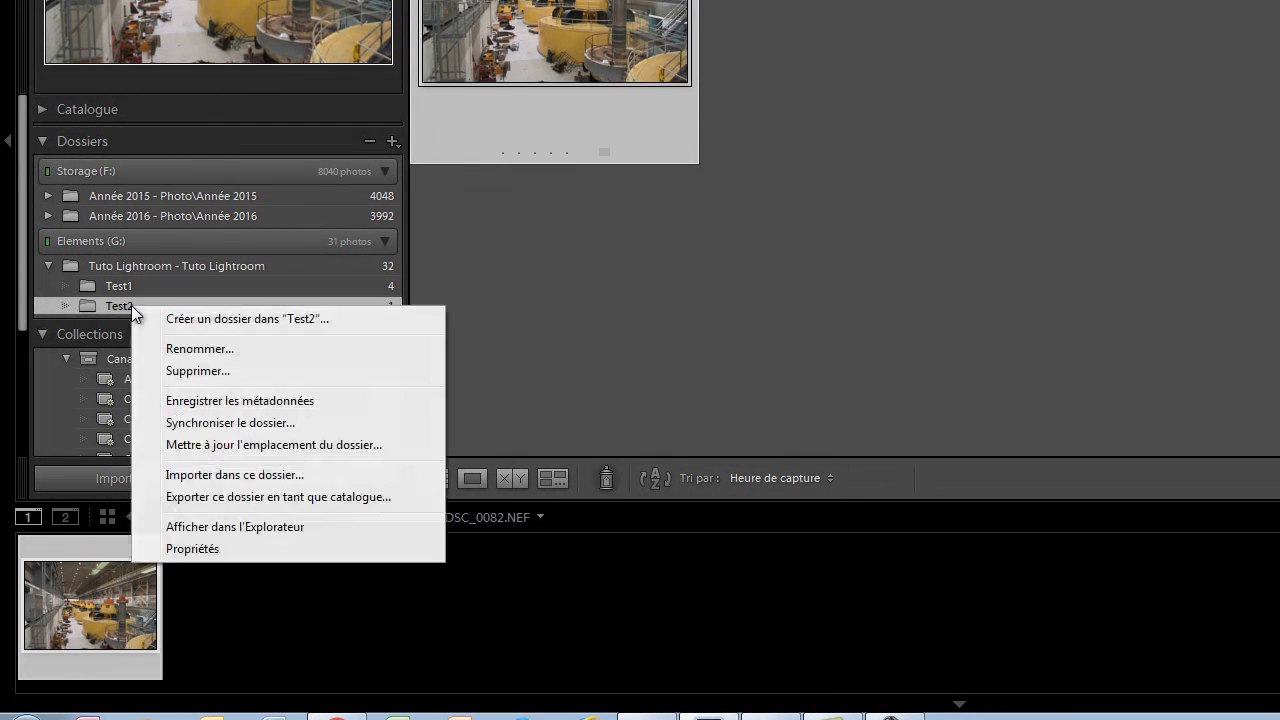
click(208, 348)
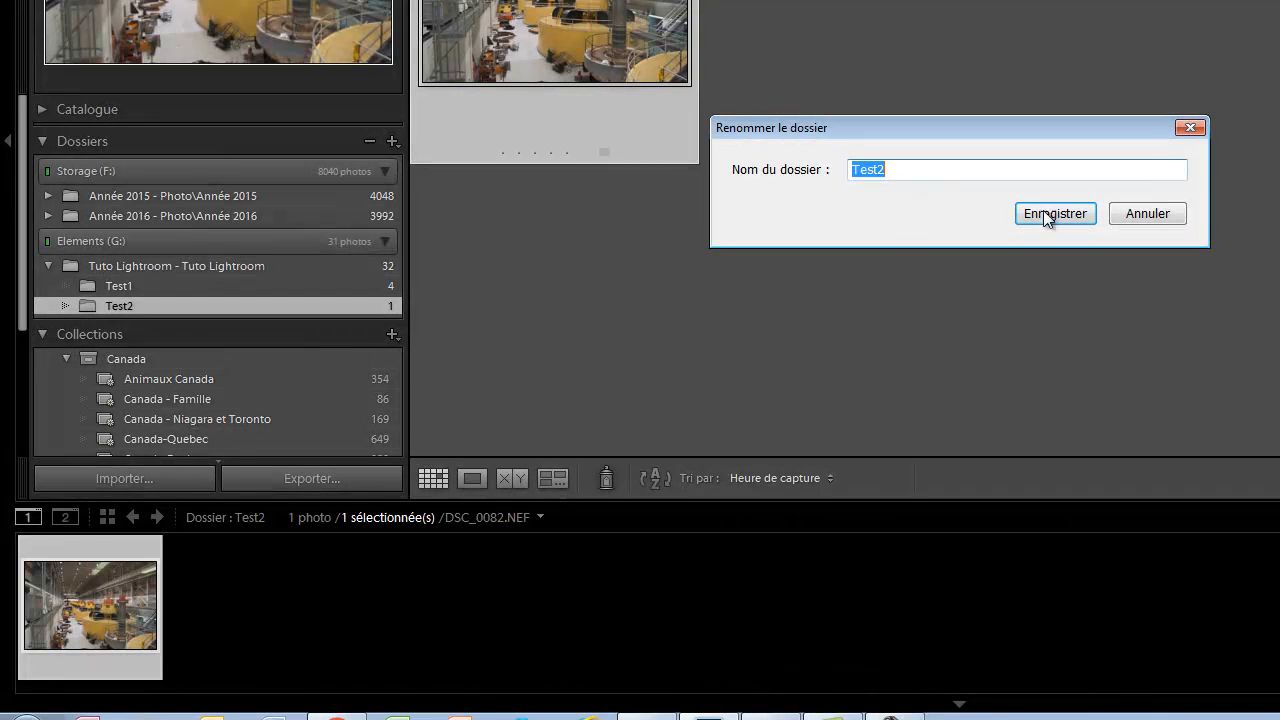
click(906, 169)
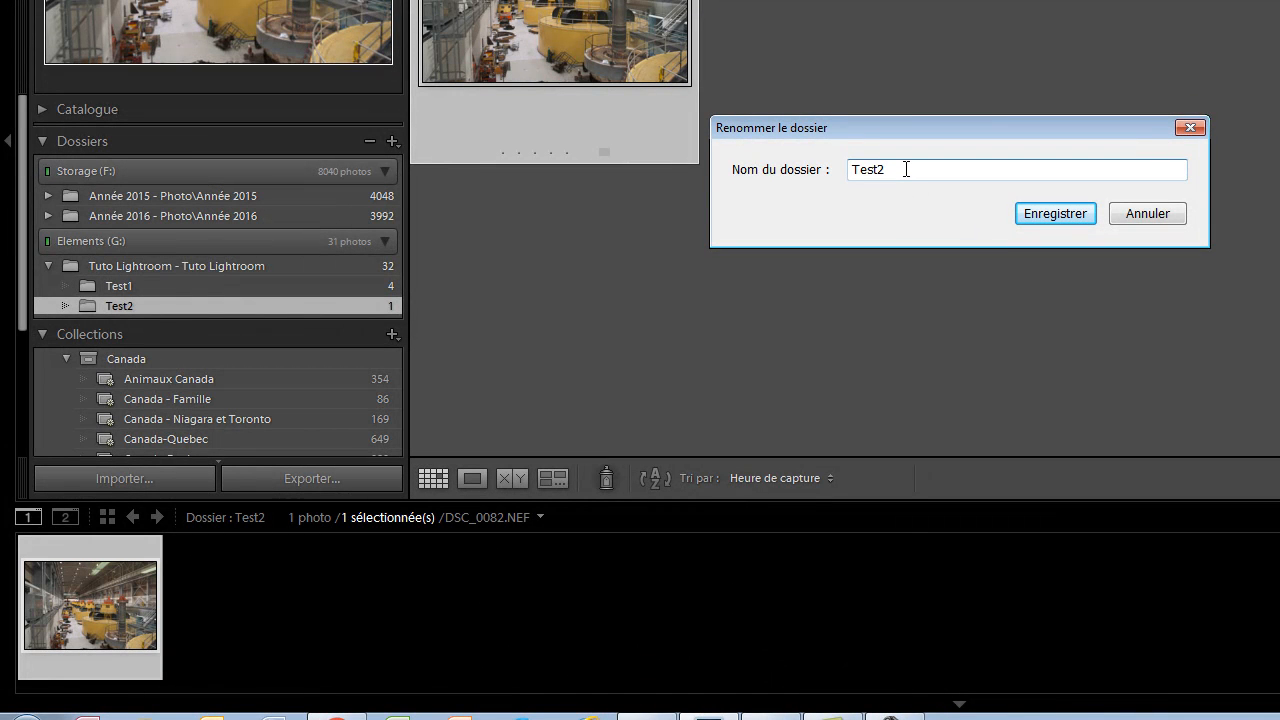
key(BackSpace)
text(3)
click(1038, 212)
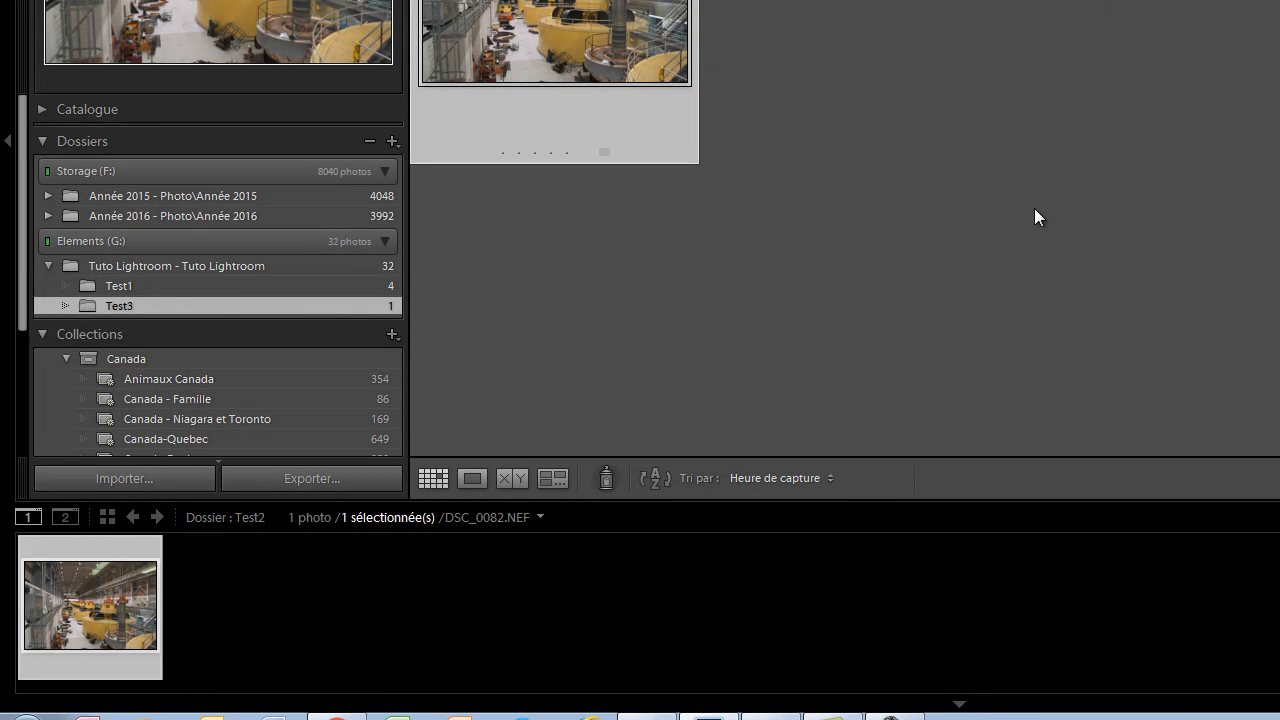
Delete the Test3 folder from the Lightroom catalogue and confirm the removal of its photo
right_click(203, 304)
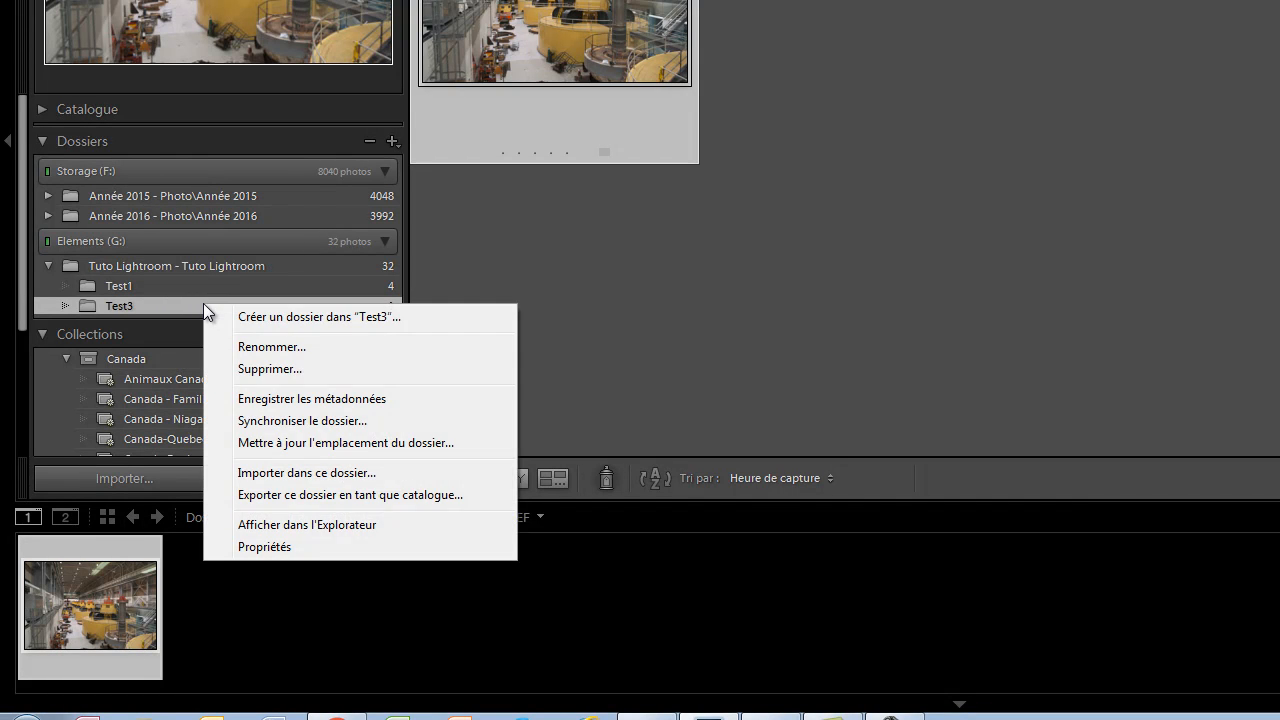
click(277, 373)
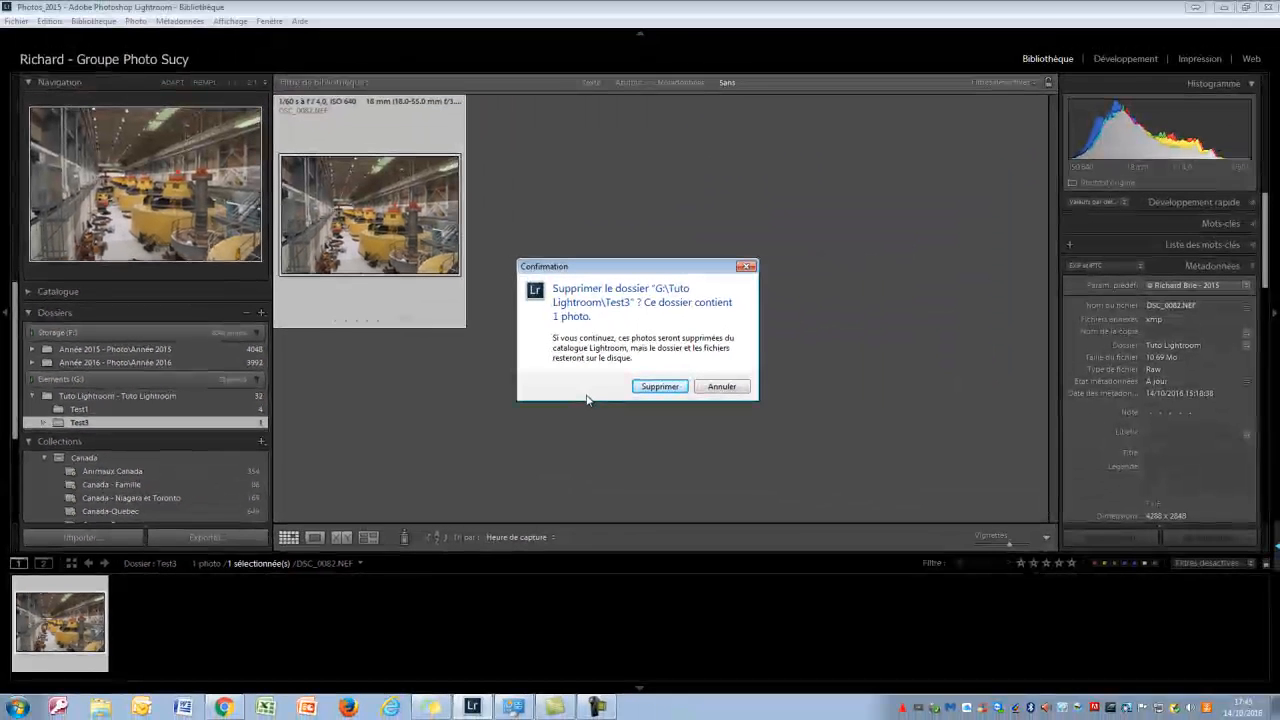
click(645, 386)
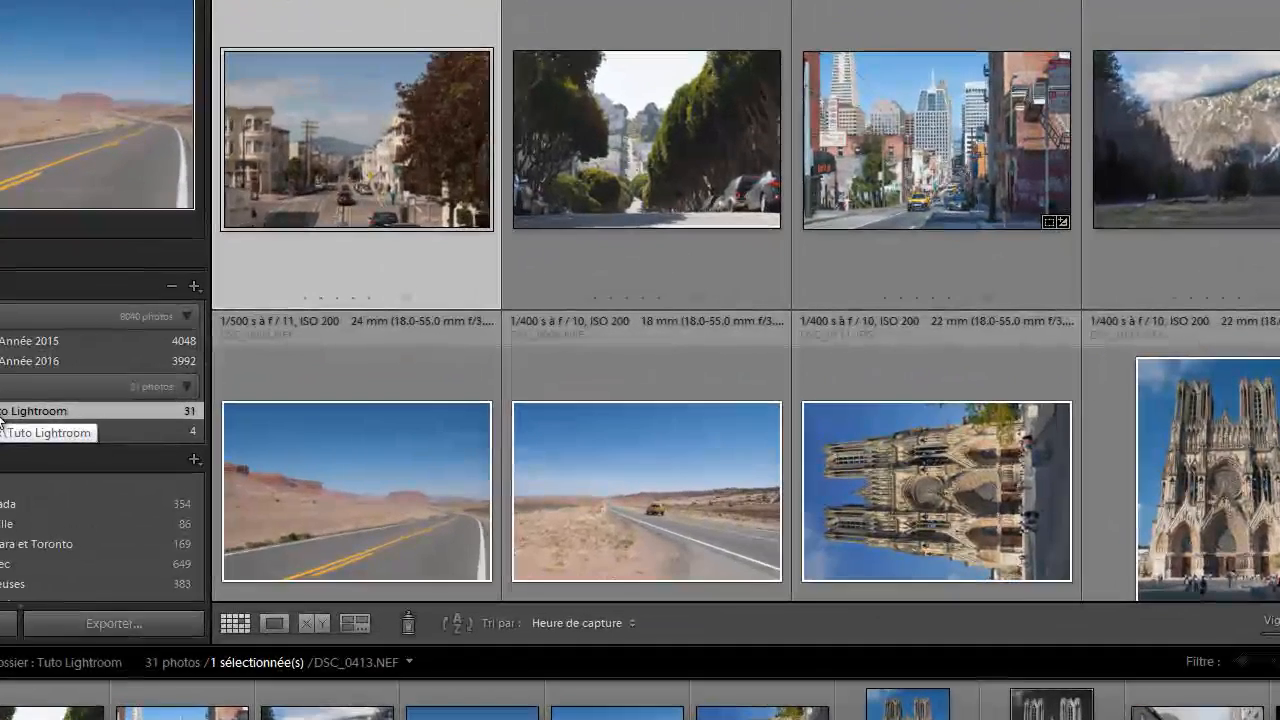
Show the Tuto Lightroom folder in Windows Explorer, check the files inside its Test3 subfolder and the folder path, and close the window
right_click(2, 420)
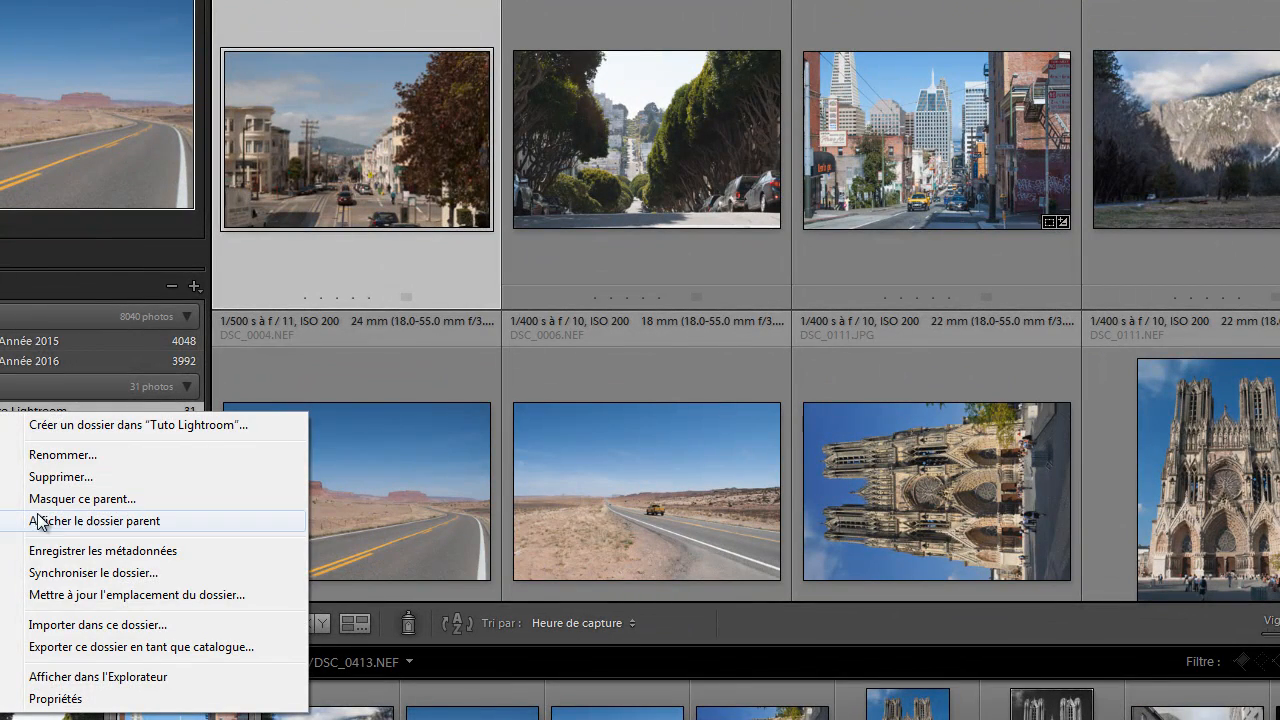
click(57, 680)
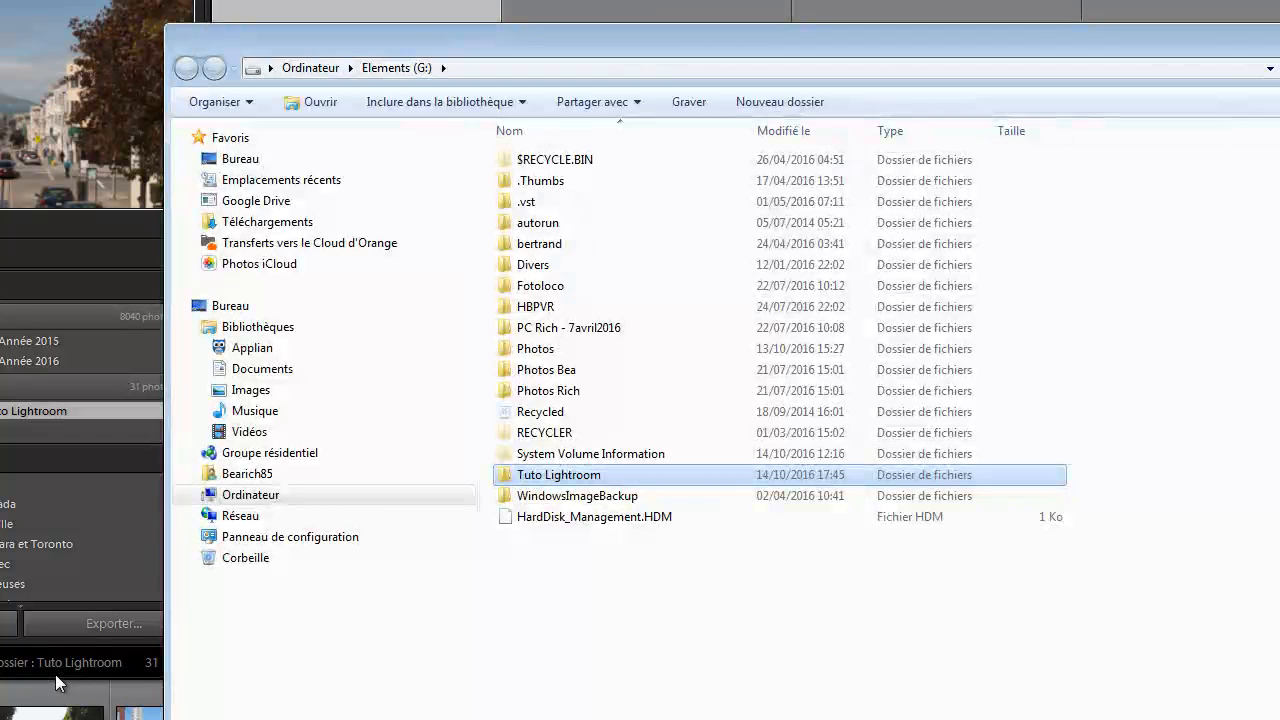
double_click(569, 478)
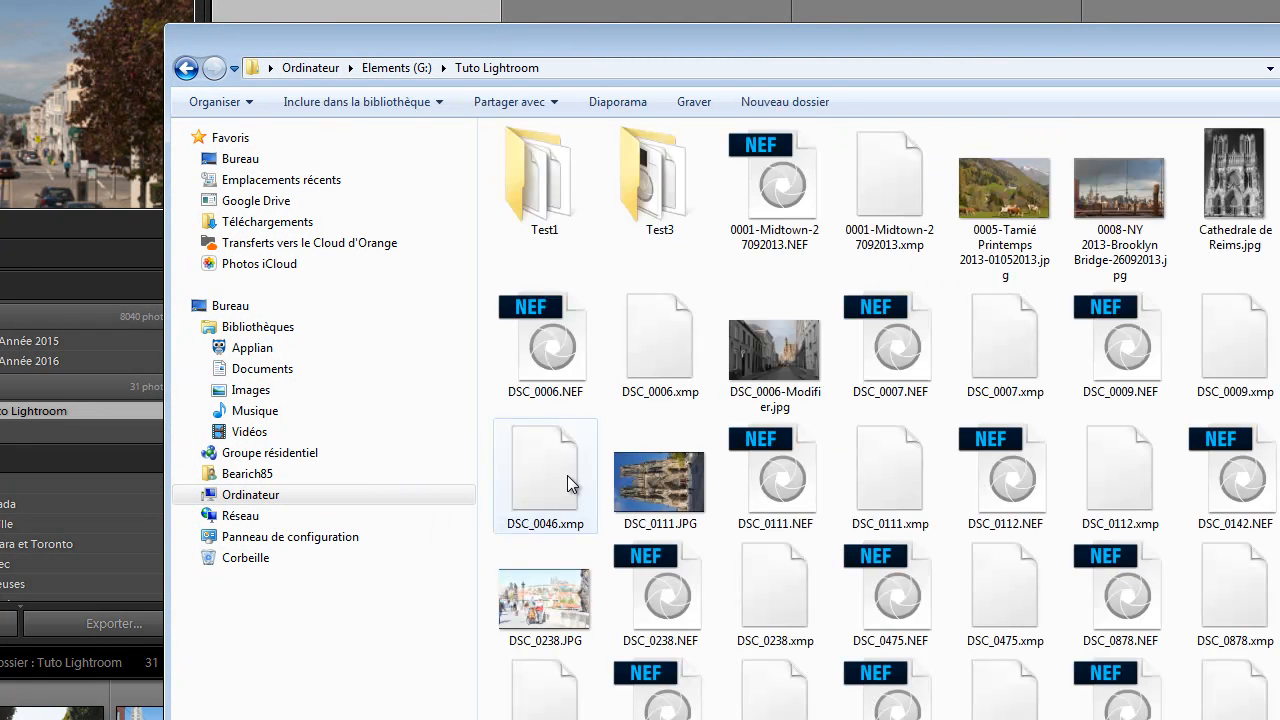
double_click(656, 193)
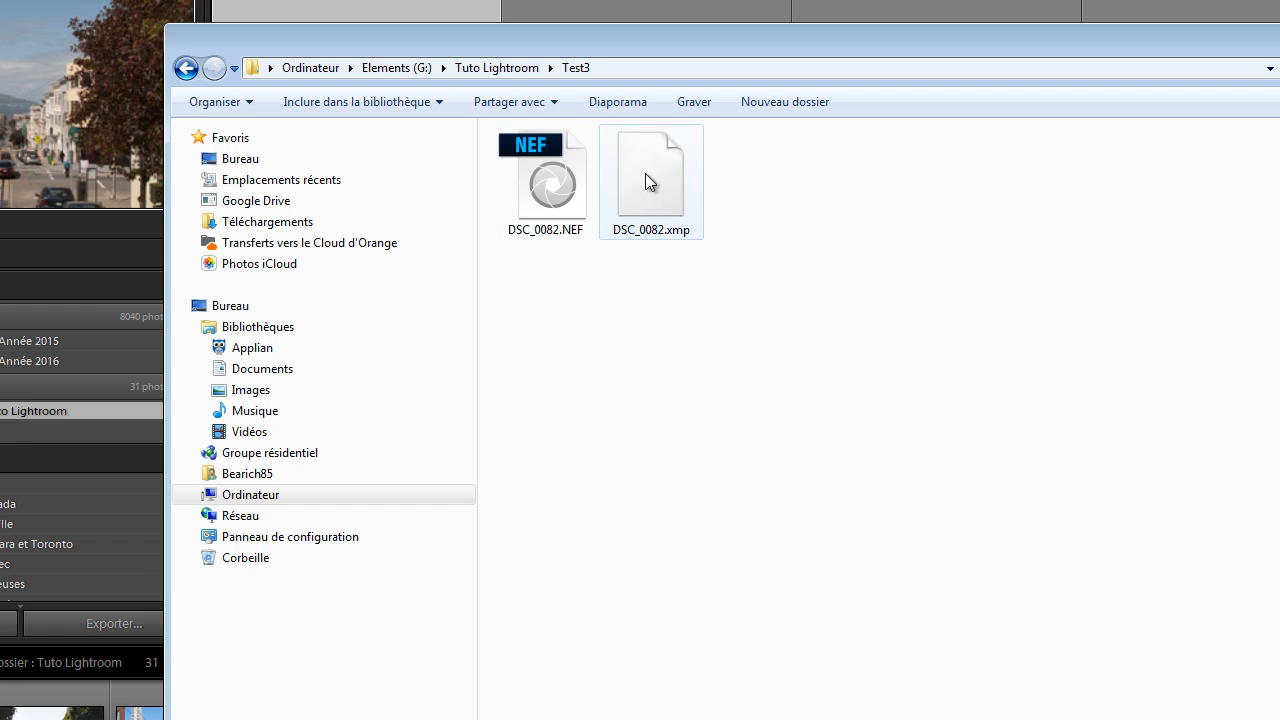
click(185, 68)
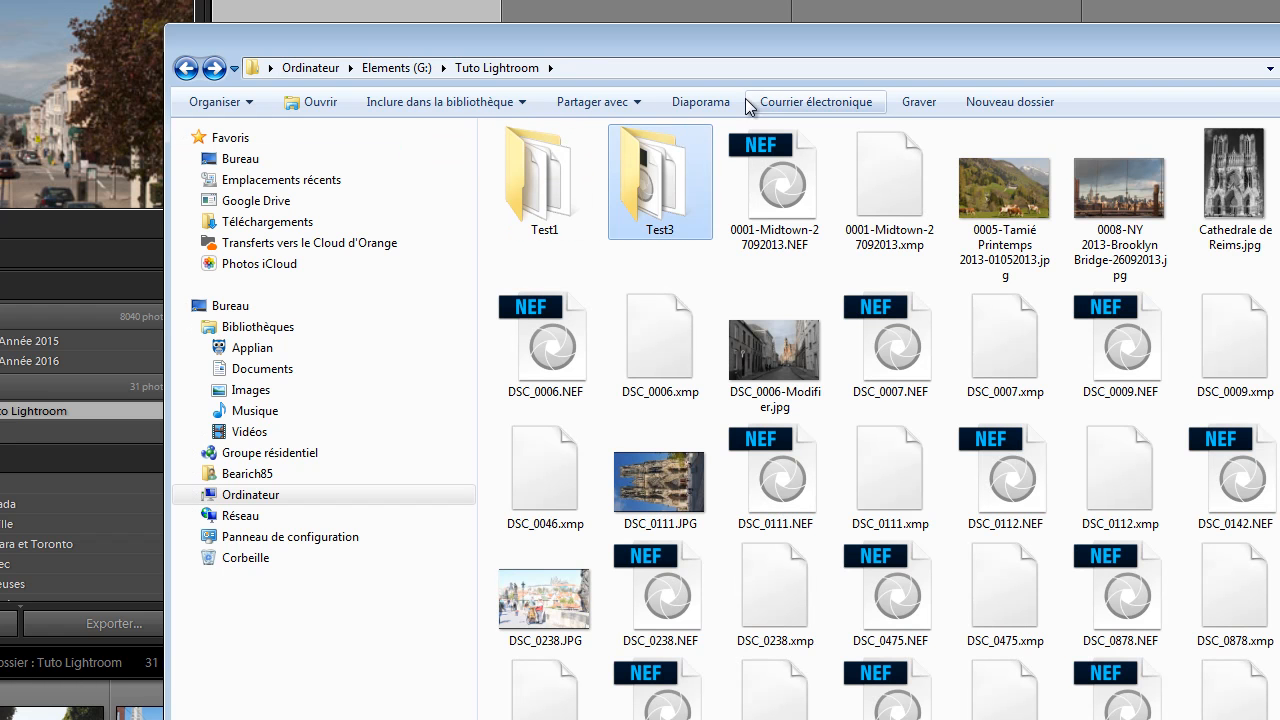
click(593, 64)
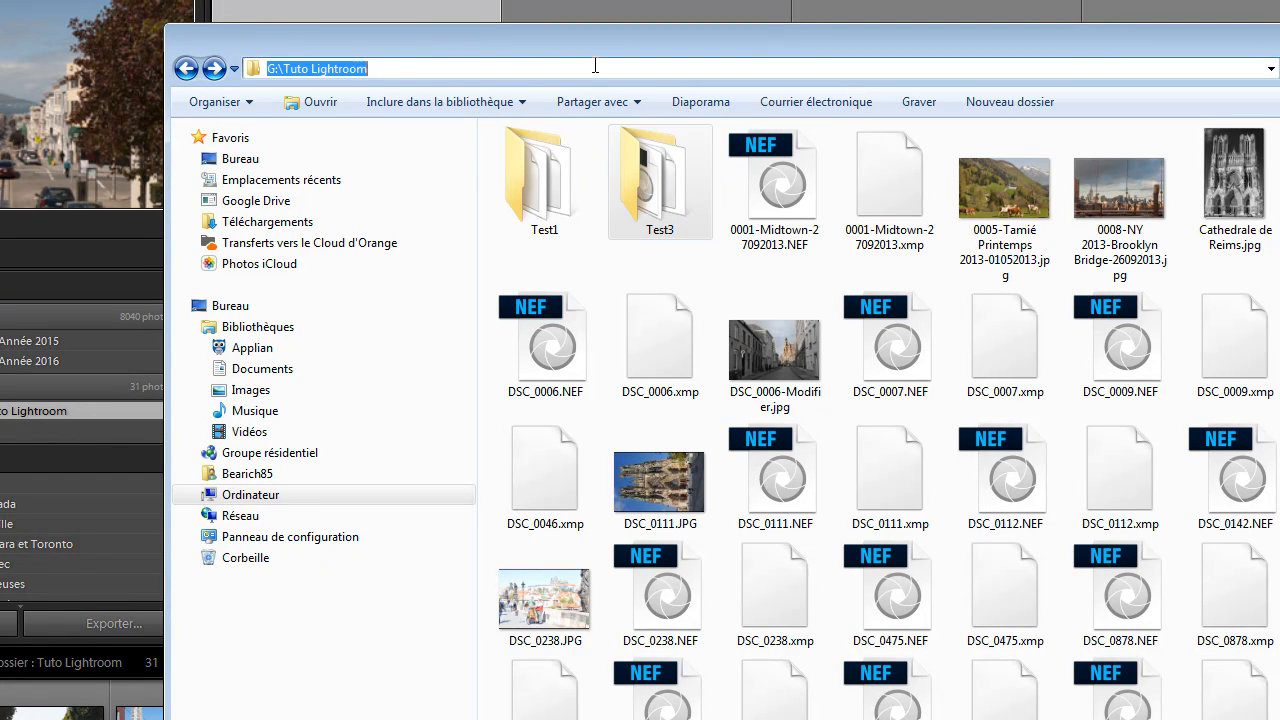
click(388, 66)
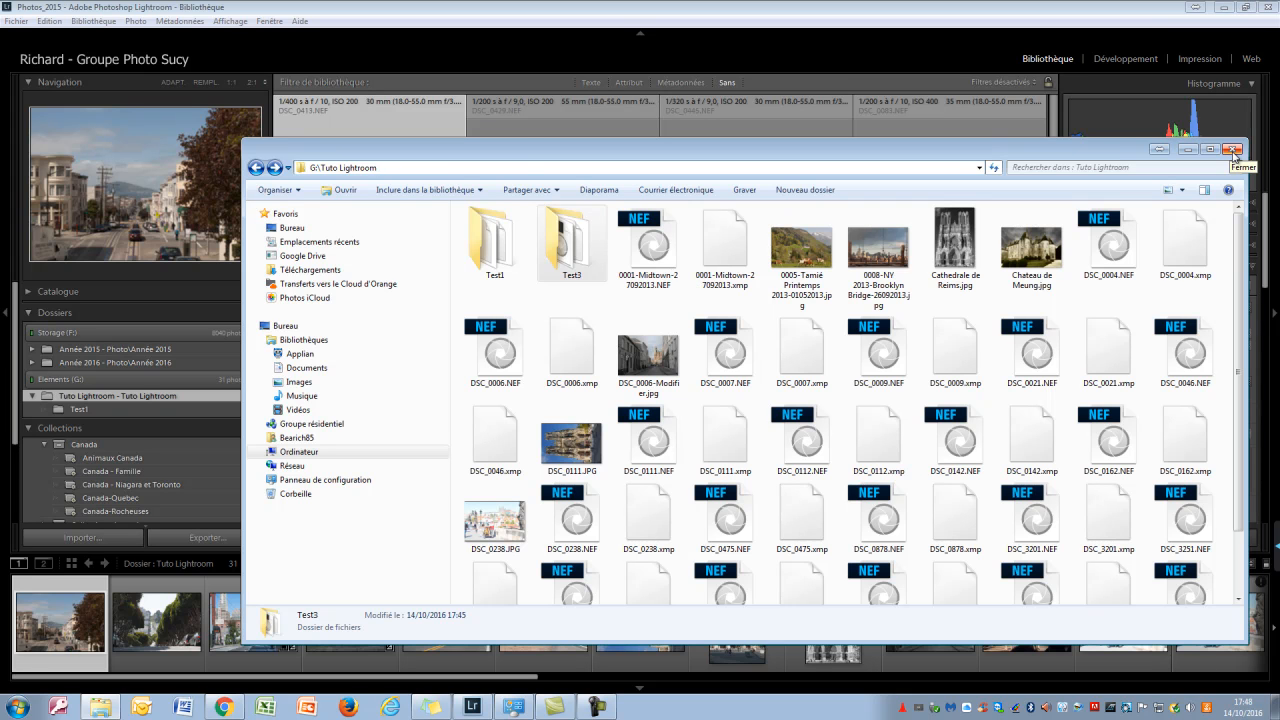
click(1234, 152)
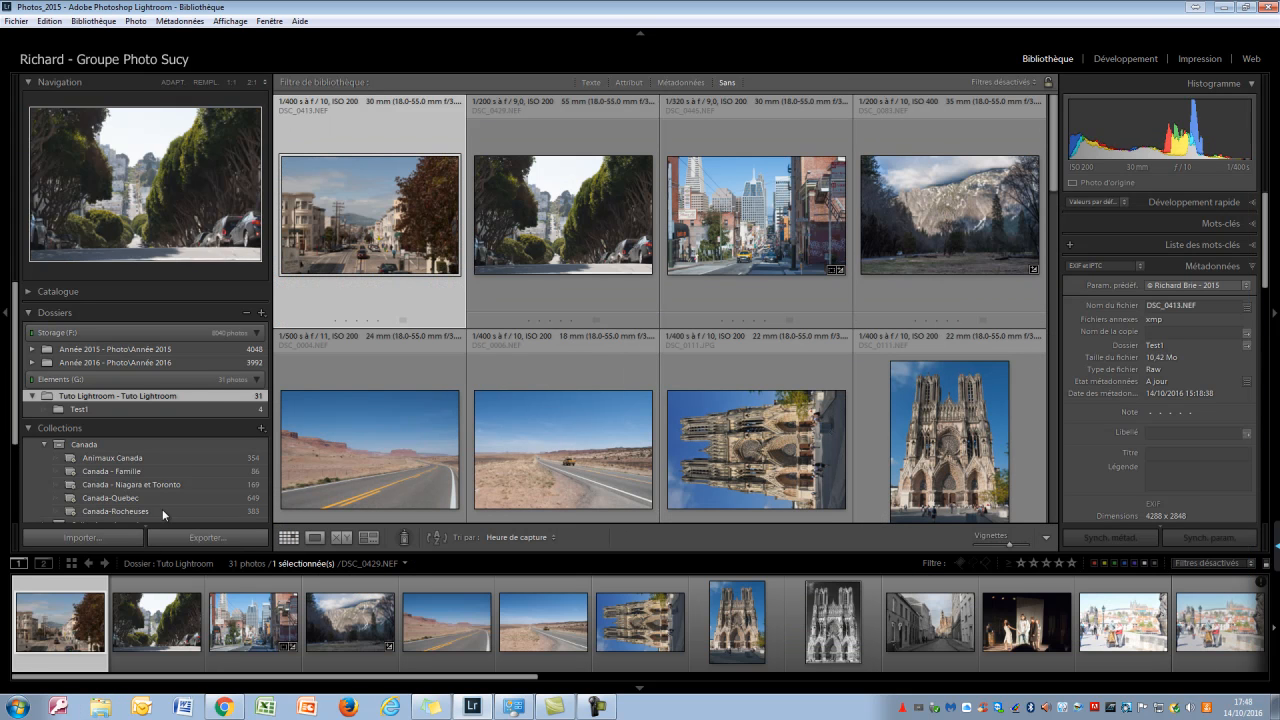